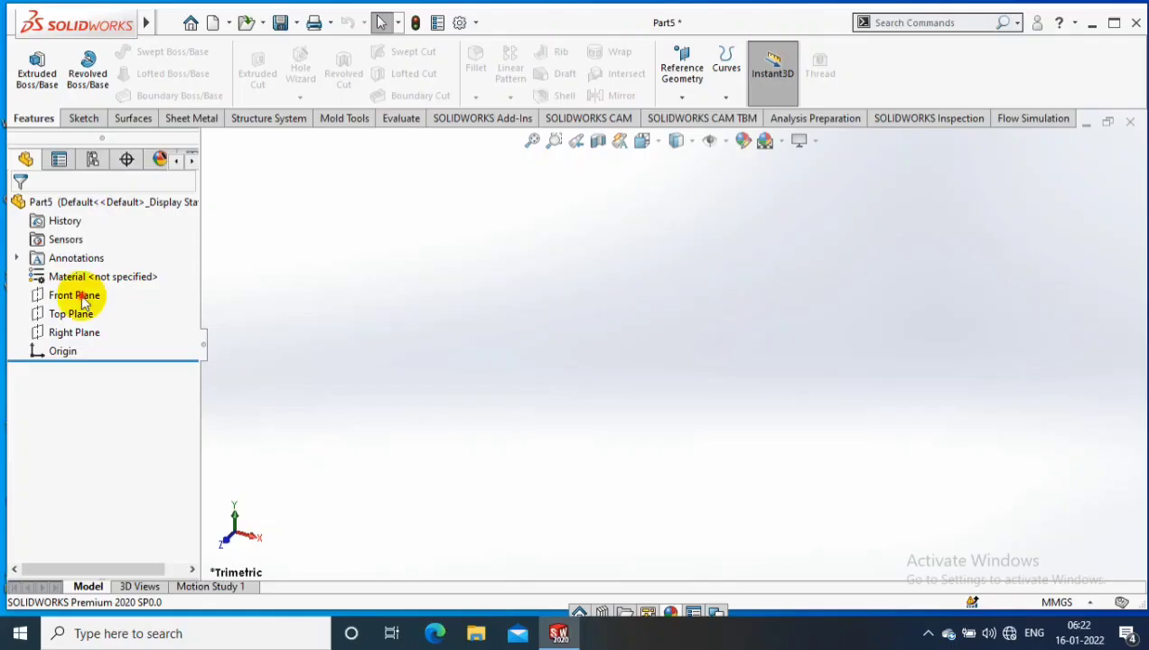
- Start a new sketch on the Front Plane with the Line tool
right_click(72, 296)
click(83, 119)
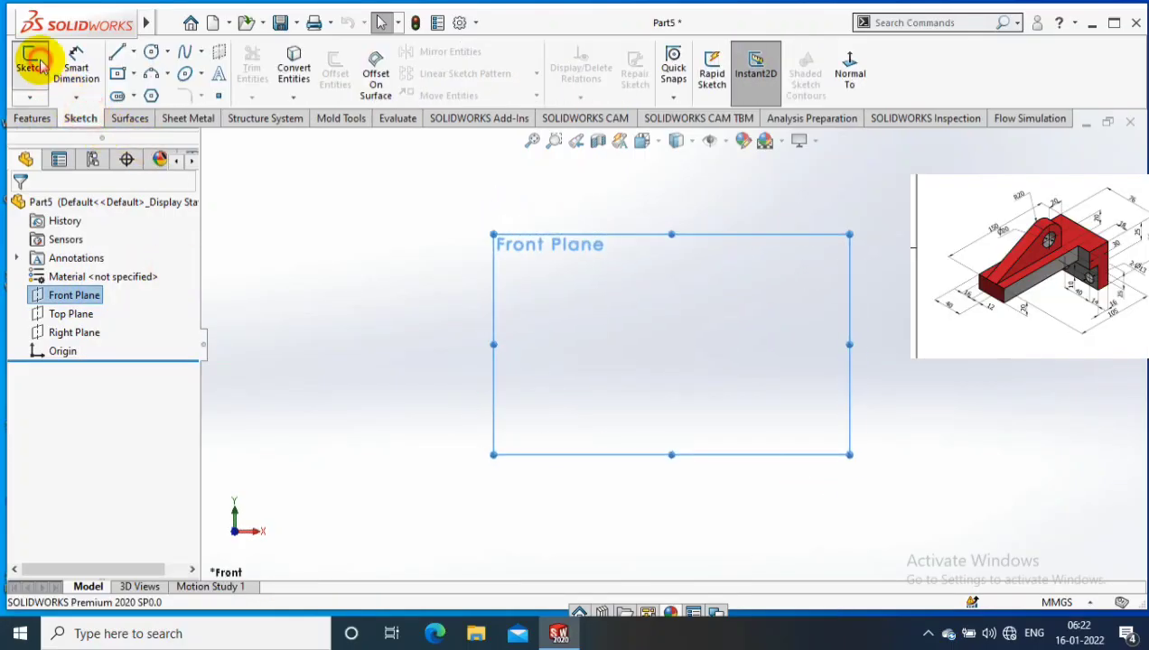
click(30, 65)
click(117, 51)
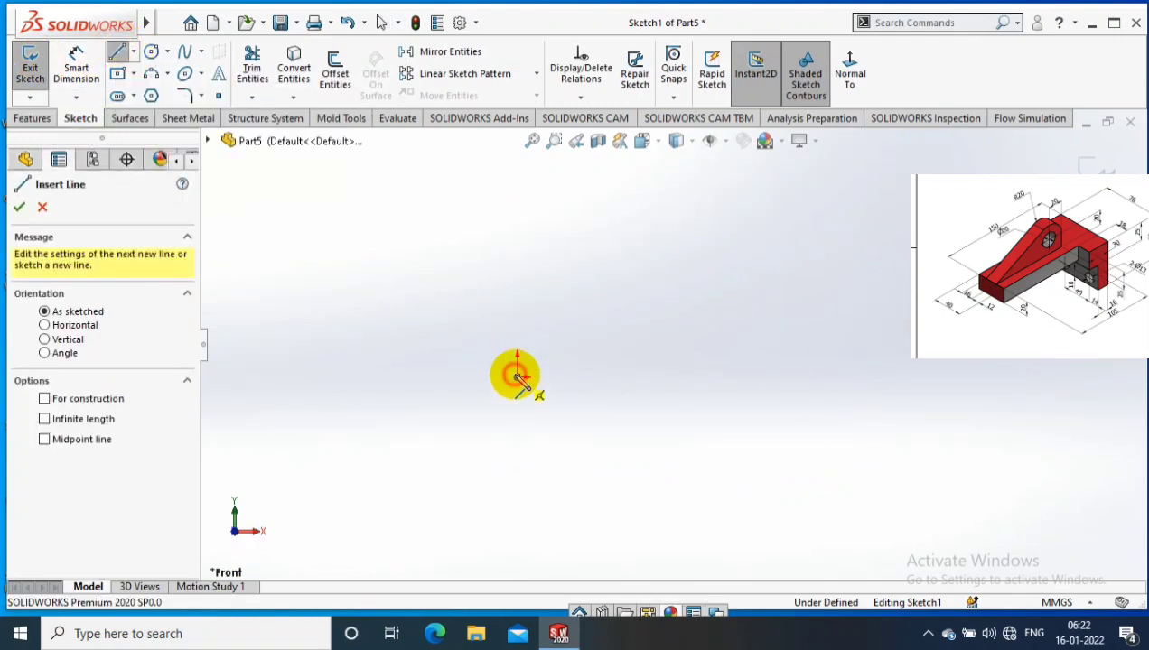
- Draw the closed six-segment L profile starting and ending at the origin
click(518, 378)
click(813, 377)
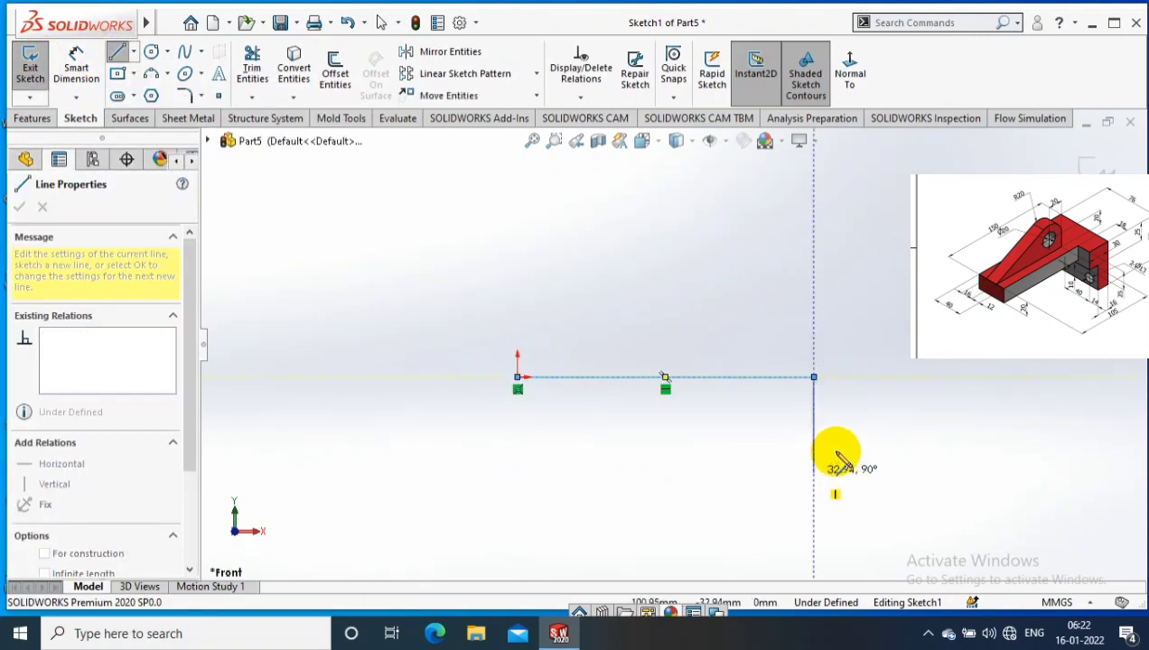
click(813, 472)
click(852, 472)
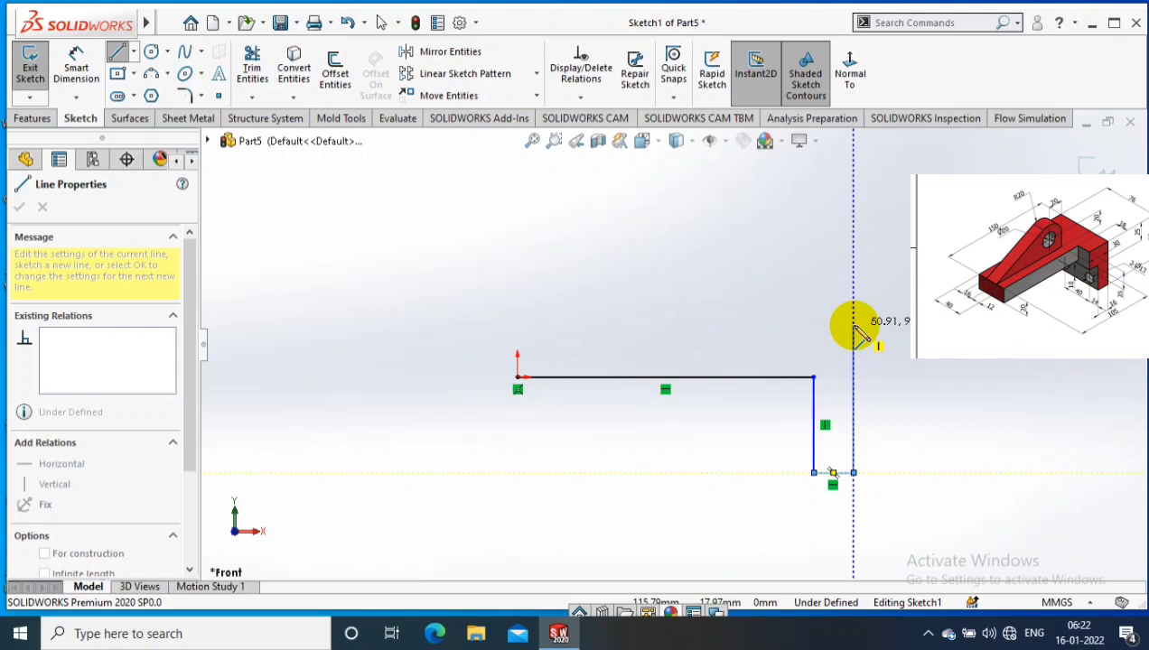
click(852, 324)
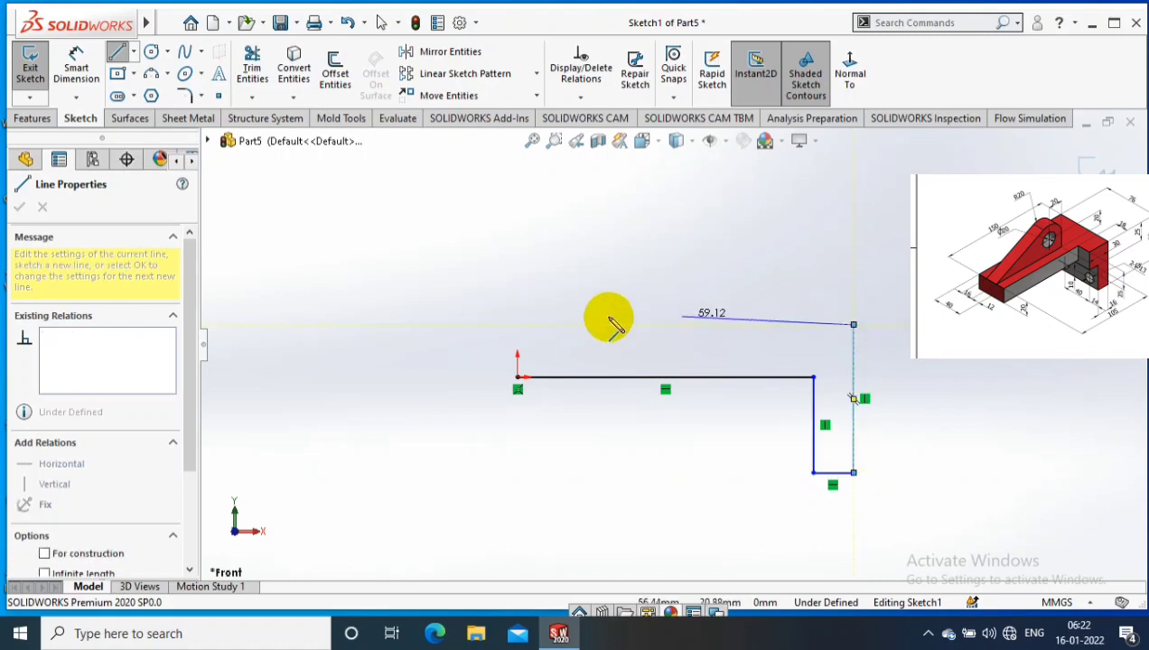
click(516, 324)
click(518, 378)
click(76, 68)
scroll(816, 405, down, 2)
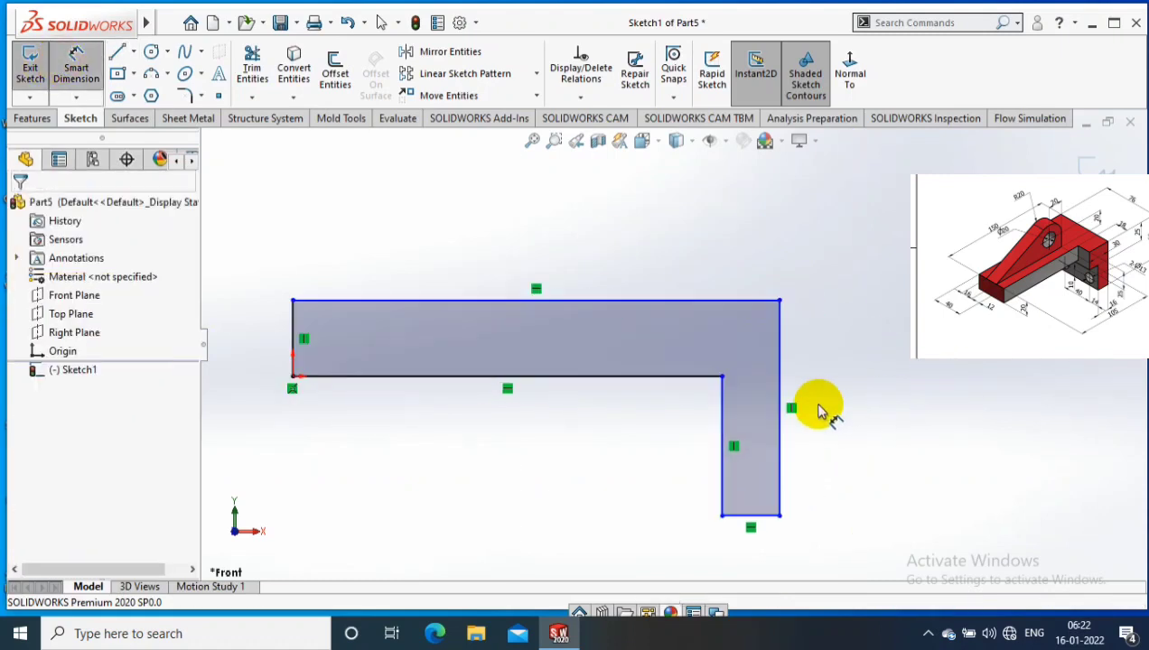
- Dimension the overall width to 150 and the left edge height to 20
click(292, 339)
click(780, 487)
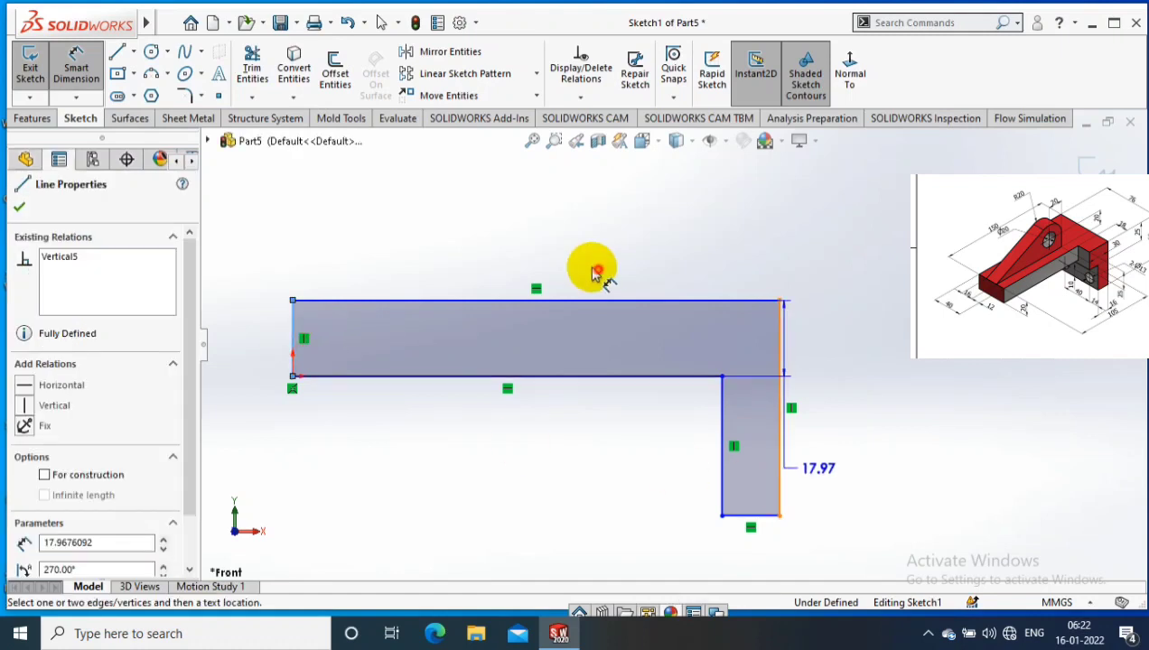
click(571, 256)
text(150)
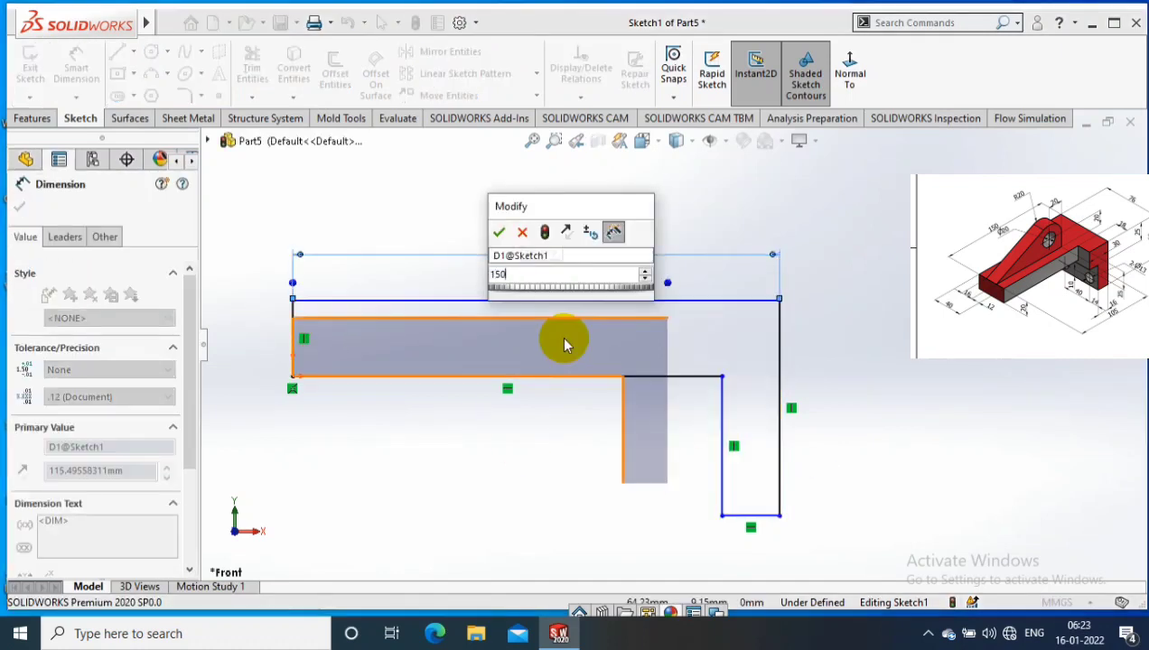
key(Return)
click(294, 332)
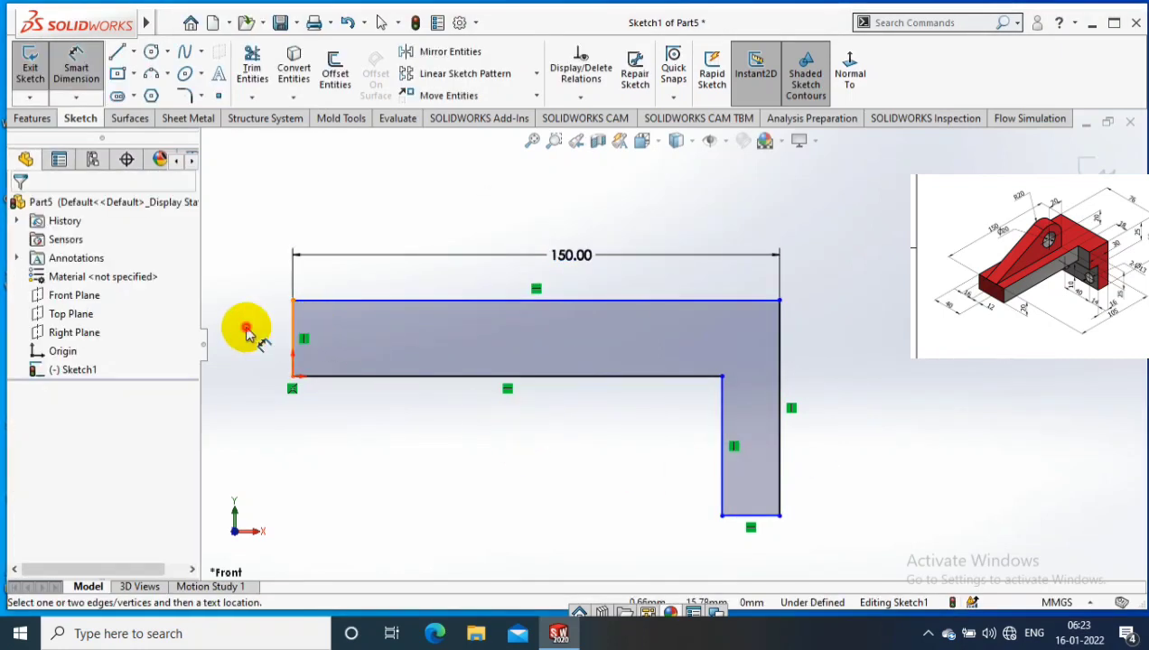
click(247, 333)
text(20)
key(Return)
- Dimension the vertical leg width to 16
click(777, 461)
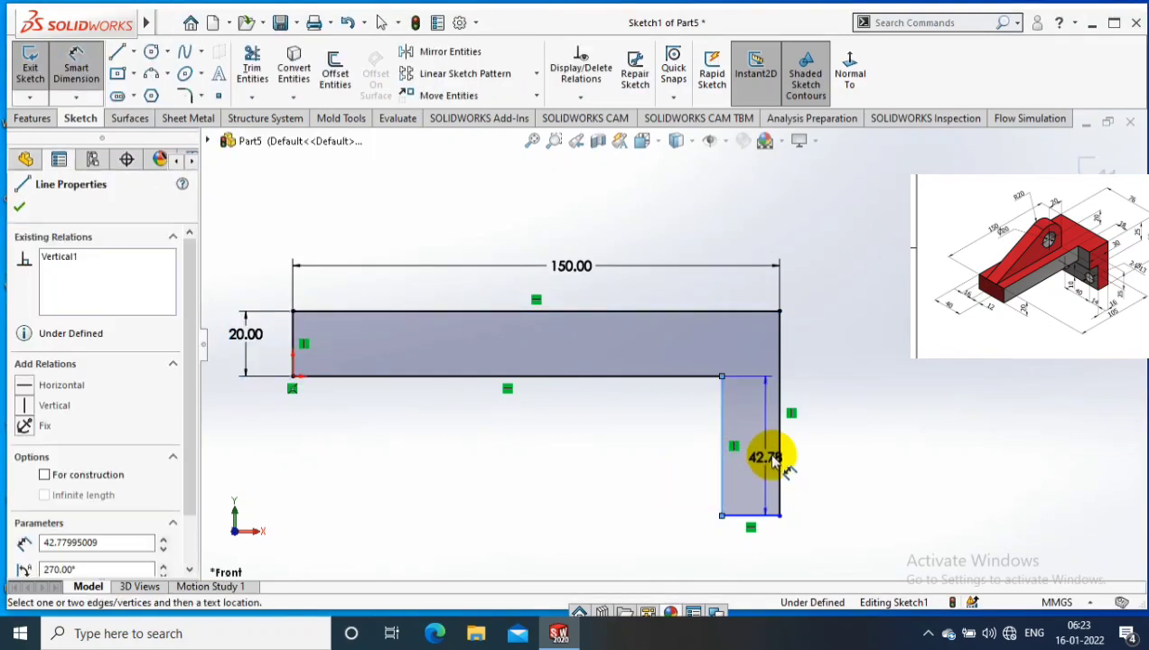
click(776, 460)
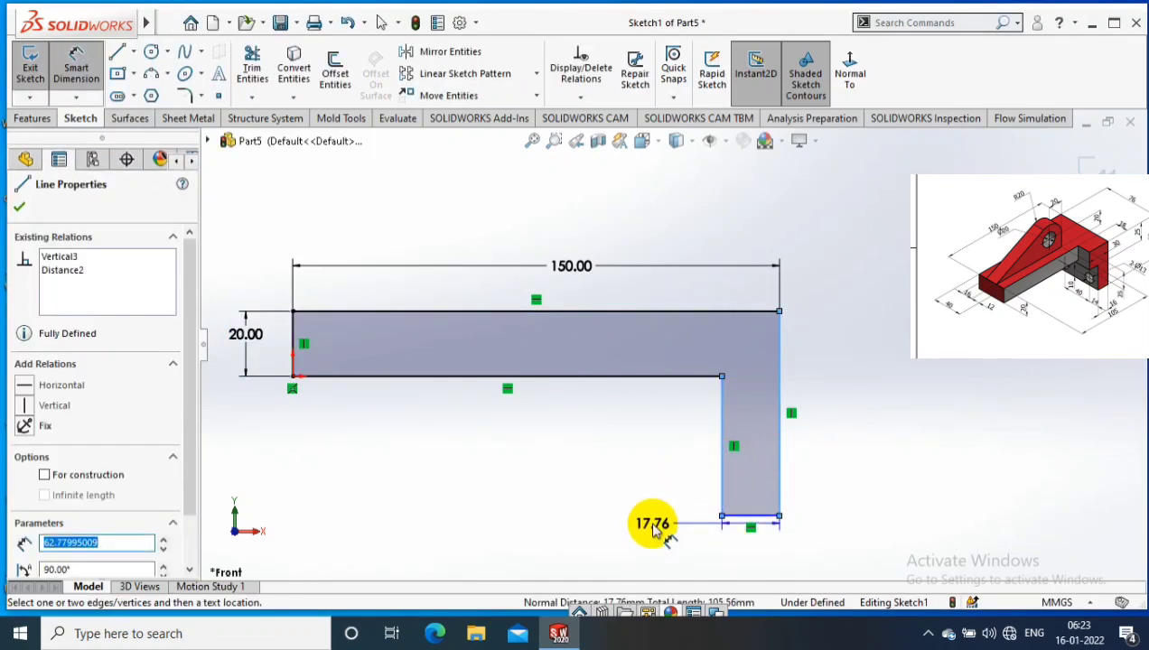
click(654, 529)
text(16)
key(Return)
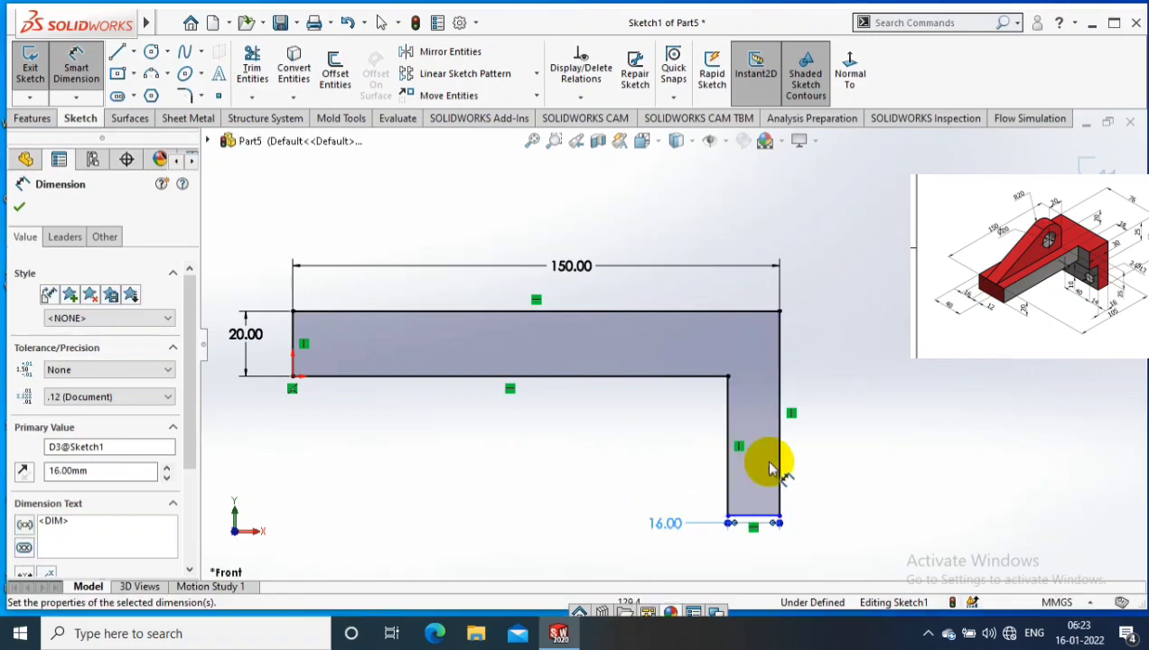
- Change the left height dimension from 20 to 25
double_click(245, 334)
text(25)
key(Return)
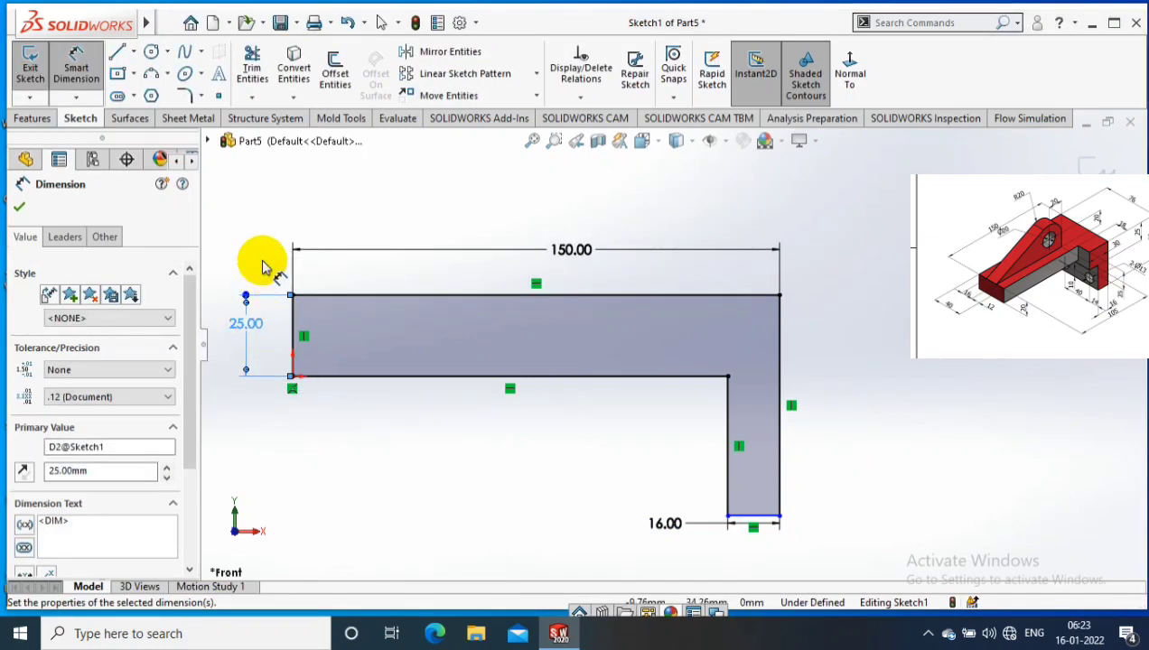
click(19, 207)
- Start an Extruded Boss/Base and set its end condition to Mid Plane
click(31, 119)
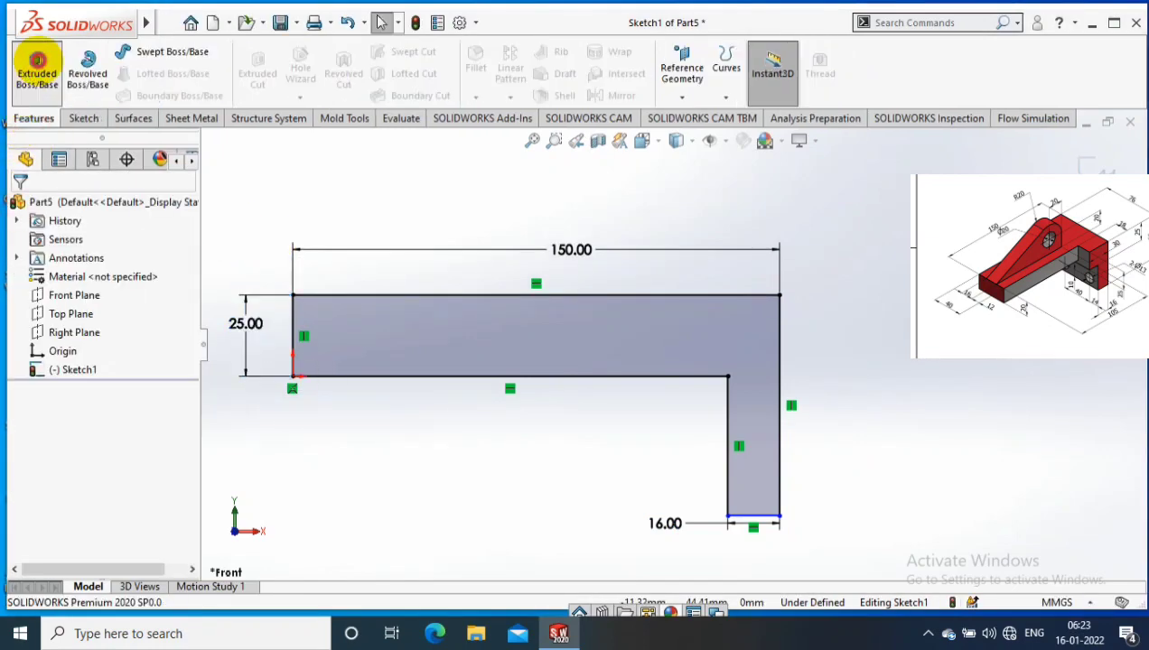
click(36, 68)
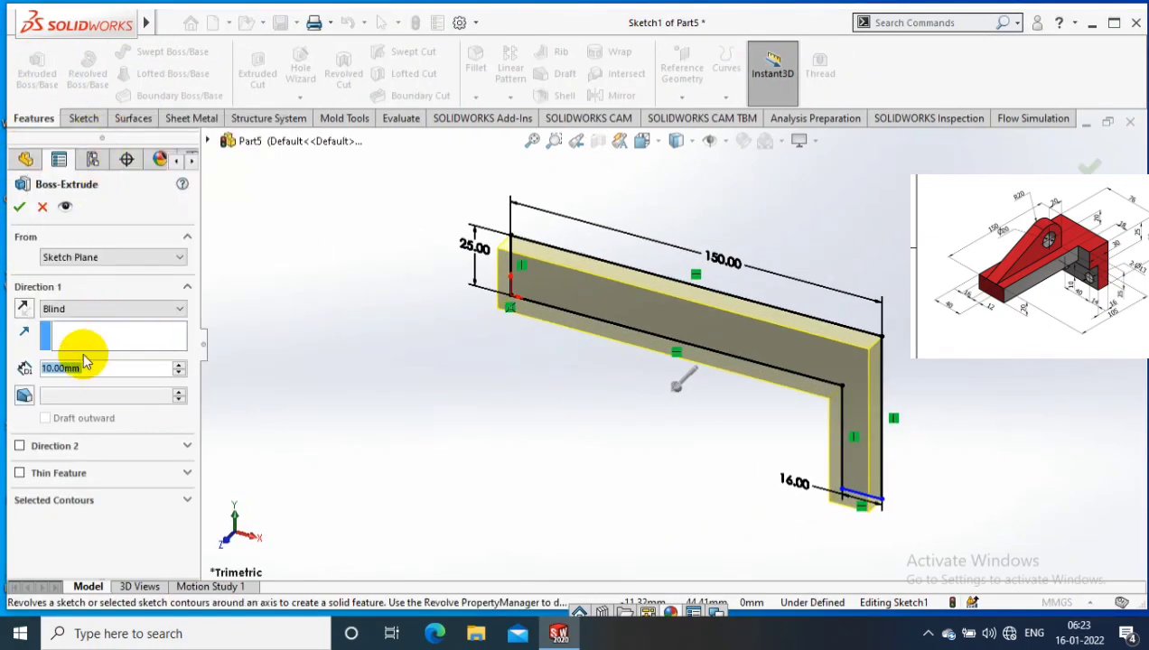
text(70)
click(244, 329)
click(142, 308)
click(91, 366)
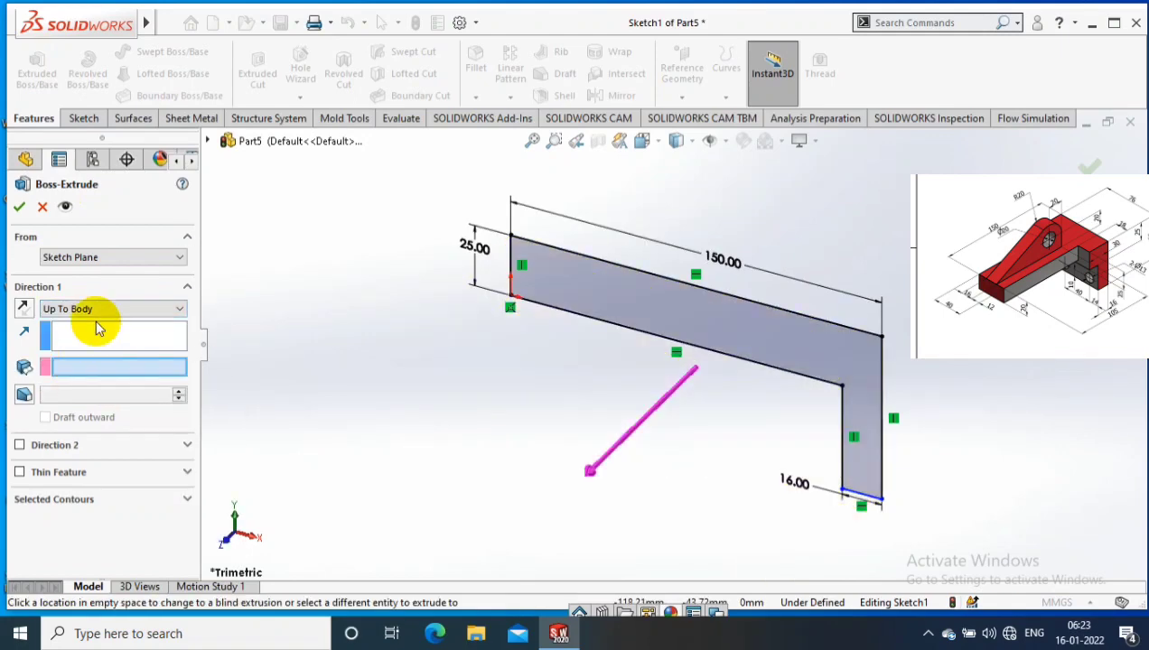
click(100, 309)
click(68, 373)
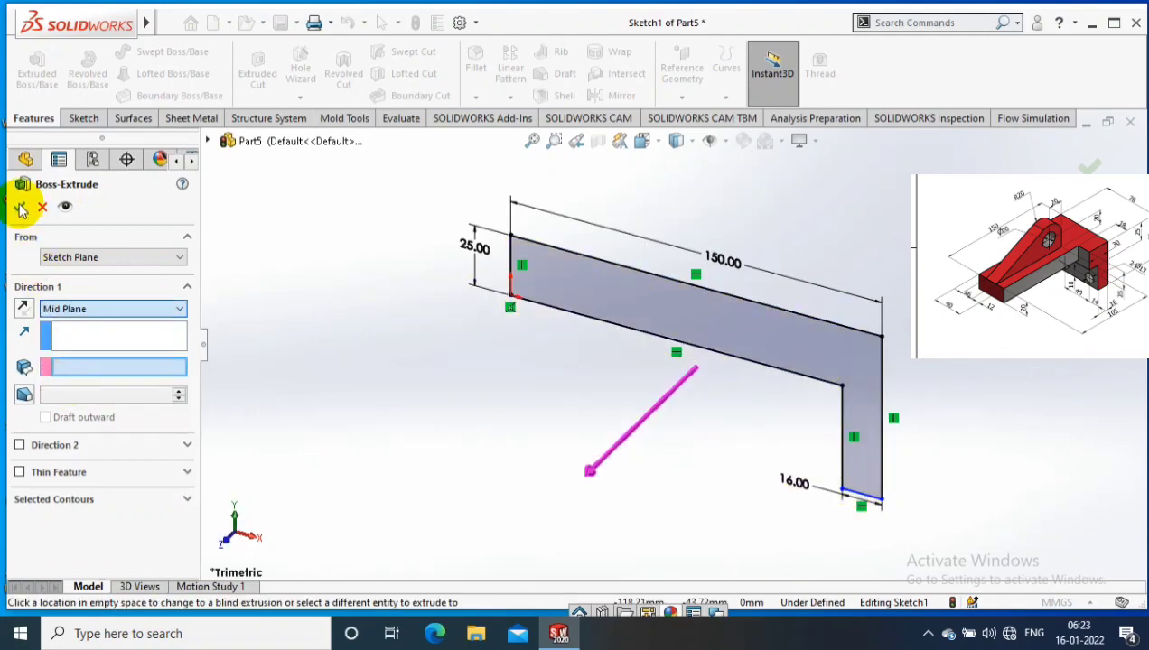
- Set the extrusion depth to 76 mm, accept it, and view the front face Normal To
click(407, 298)
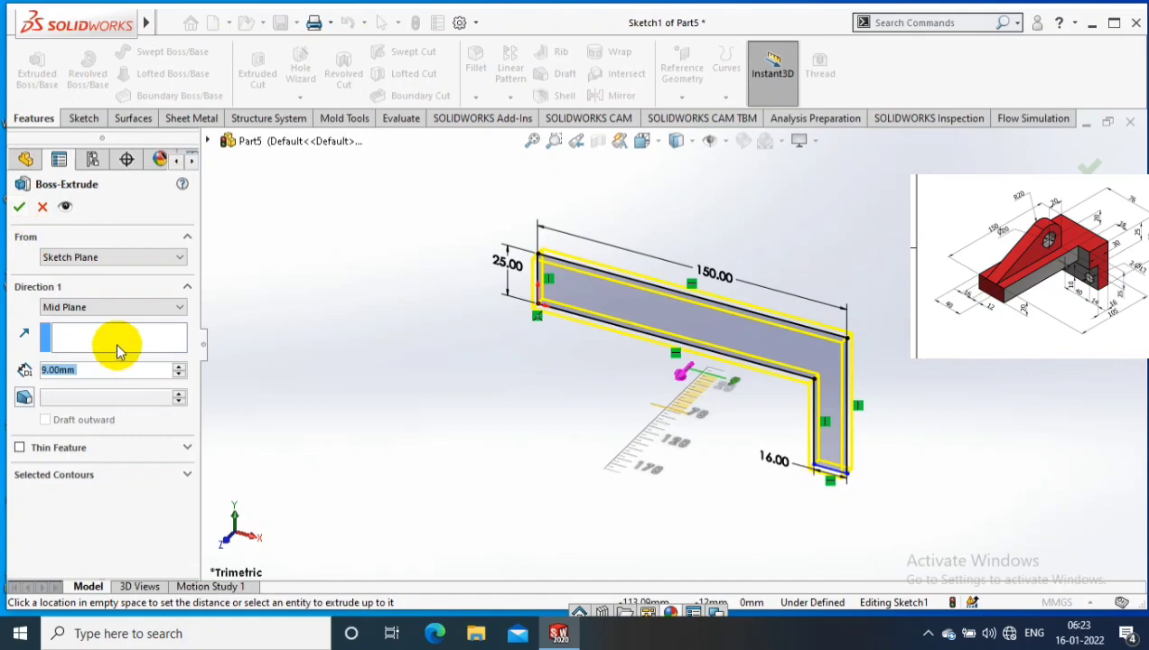
text(76)
key(Return)
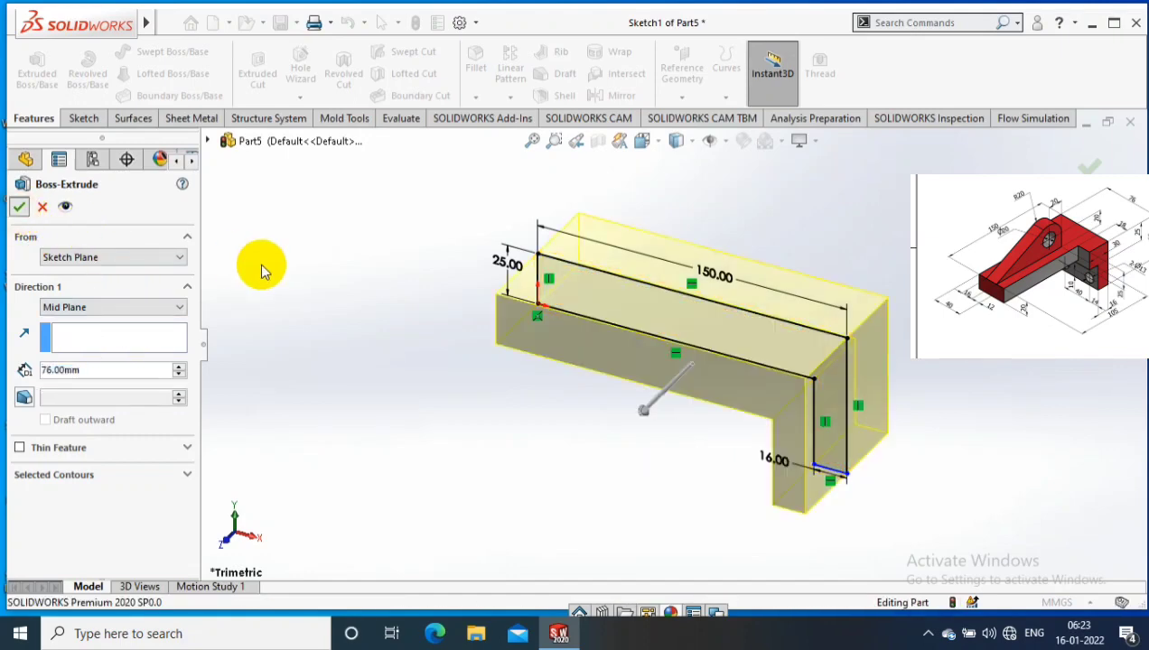
right_click(637, 210)
click(755, 174)
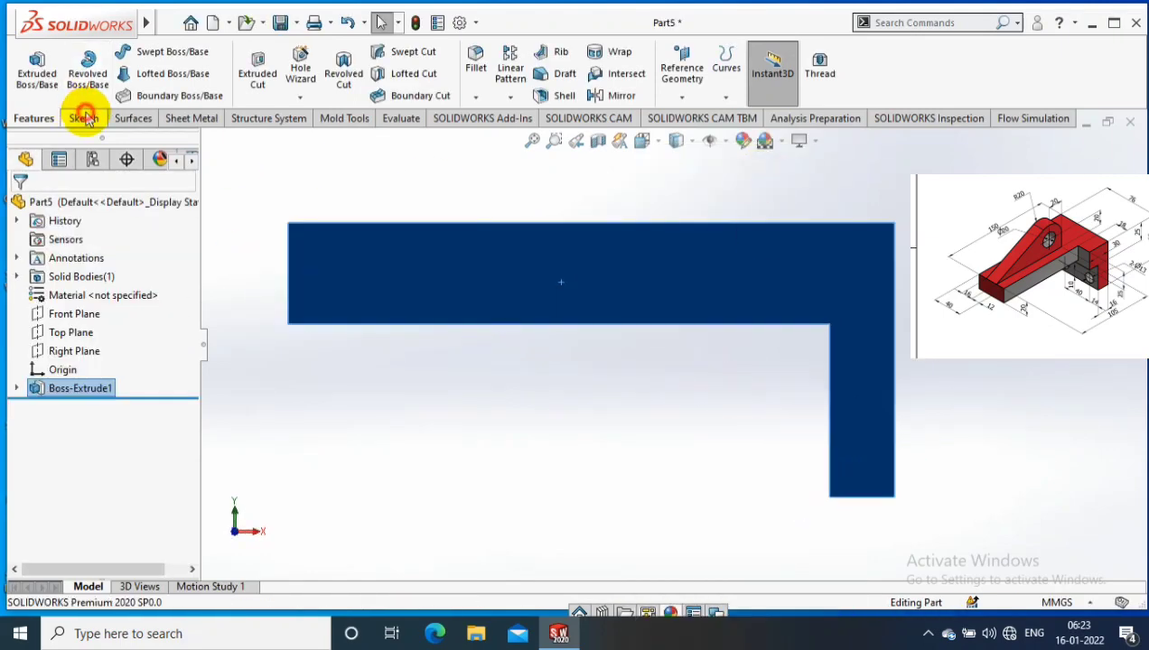
- Sketch a thin rectangle along the underside of the top arm on the front face
click(84, 120)
key(l)
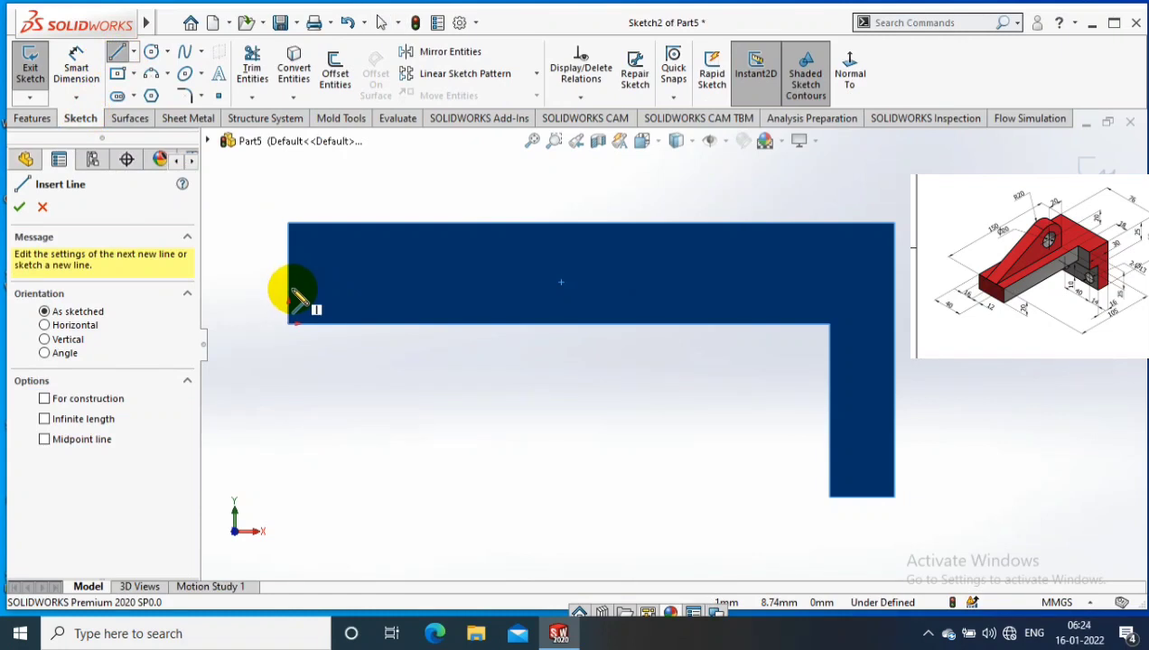
click(138, 78)
click(288, 322)
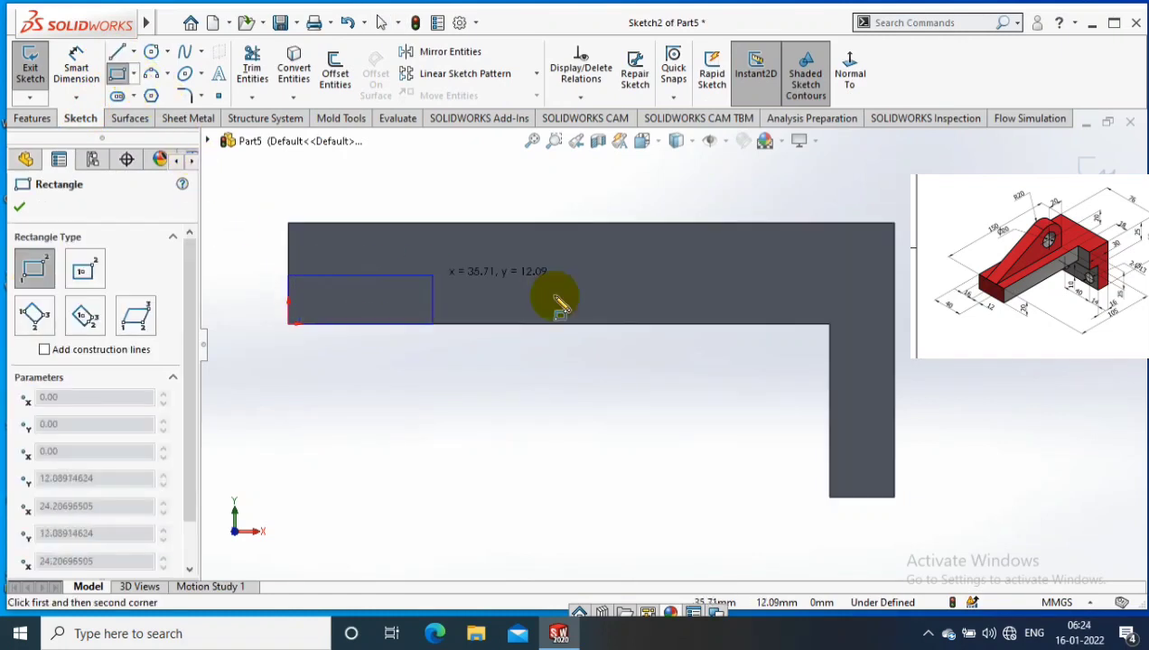
click(701, 291)
- Dimension the rectangle 5 mm high and 30 mm from the part's right edge
click(77, 63)
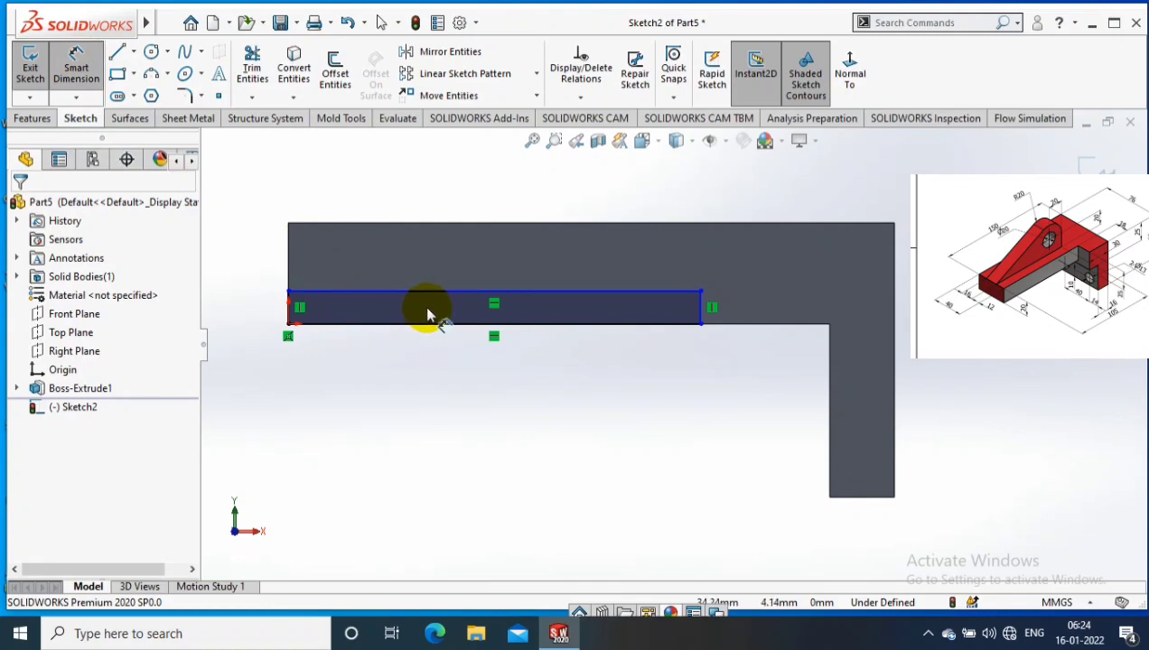
click(289, 307)
click(239, 307)
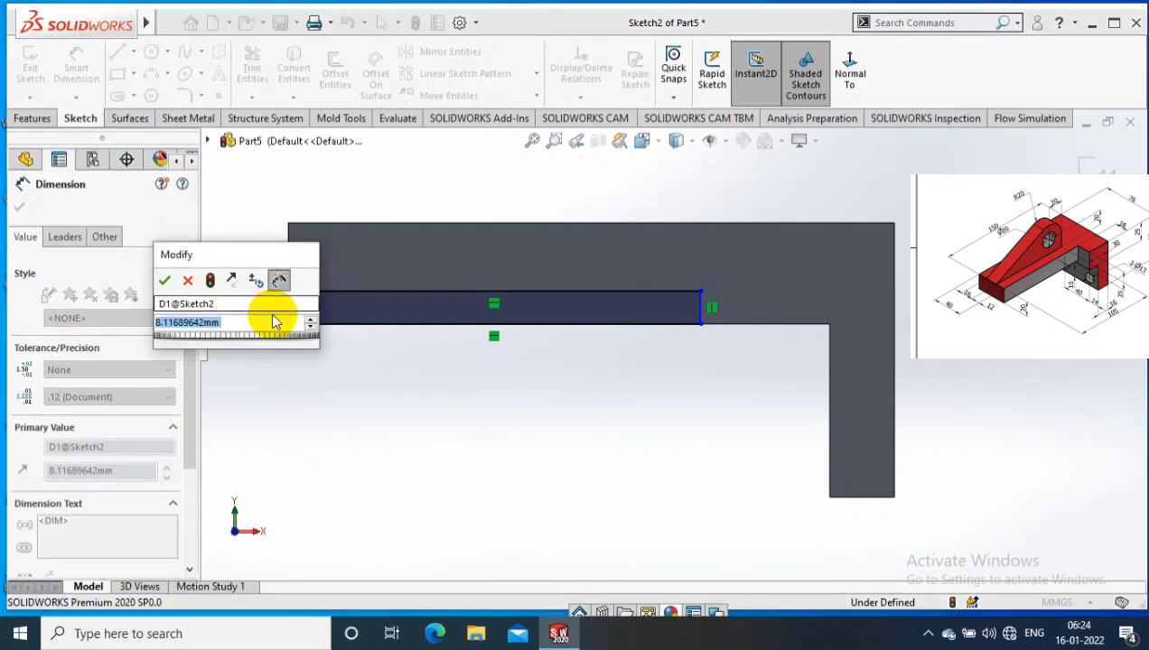
text(5)
key(Return)
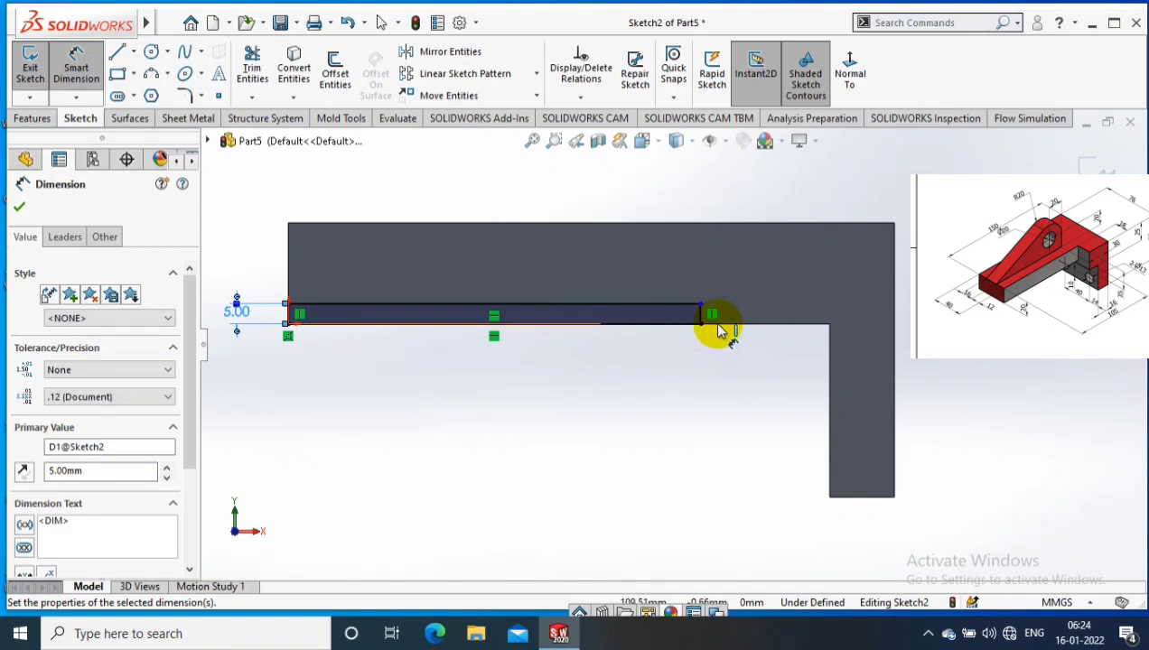
click(894, 303)
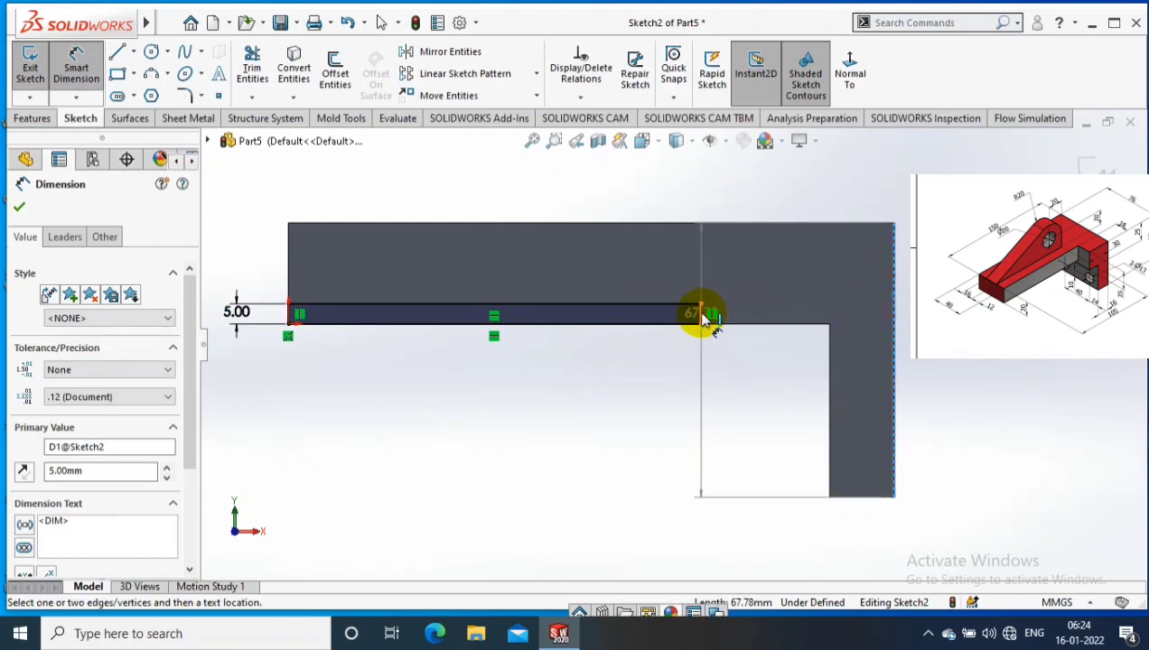
click(704, 318)
click(764, 194)
key(Return)
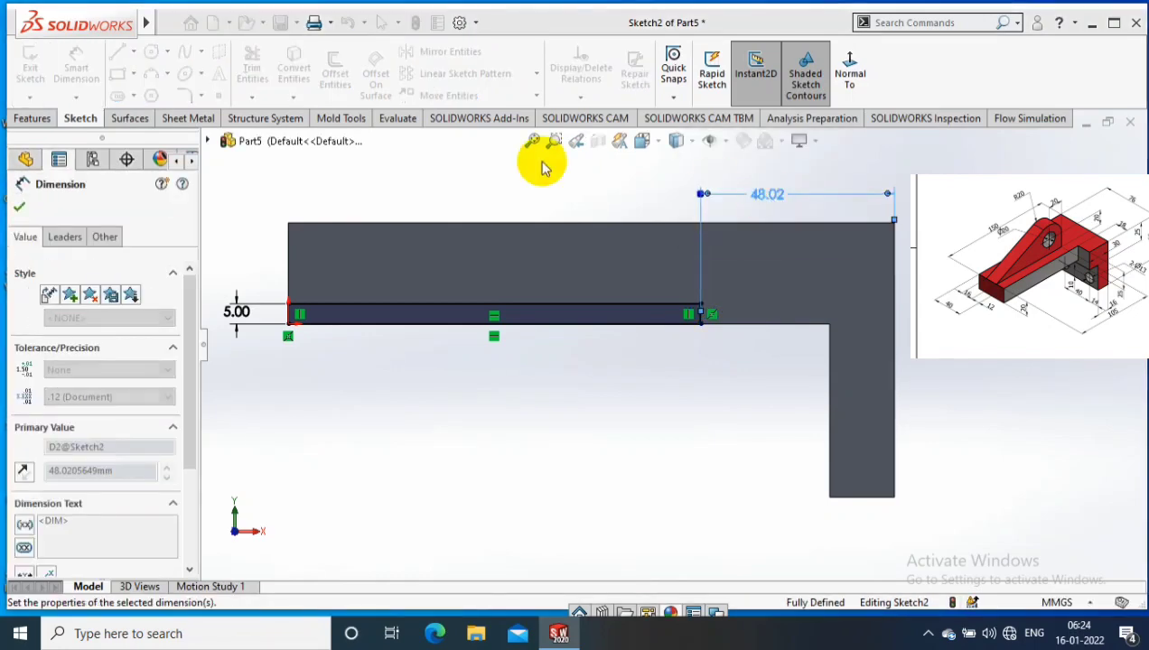
click(19, 207)
- Cut the strip with an Extruded Cut set to Through All - Both
click(32, 118)
click(258, 72)
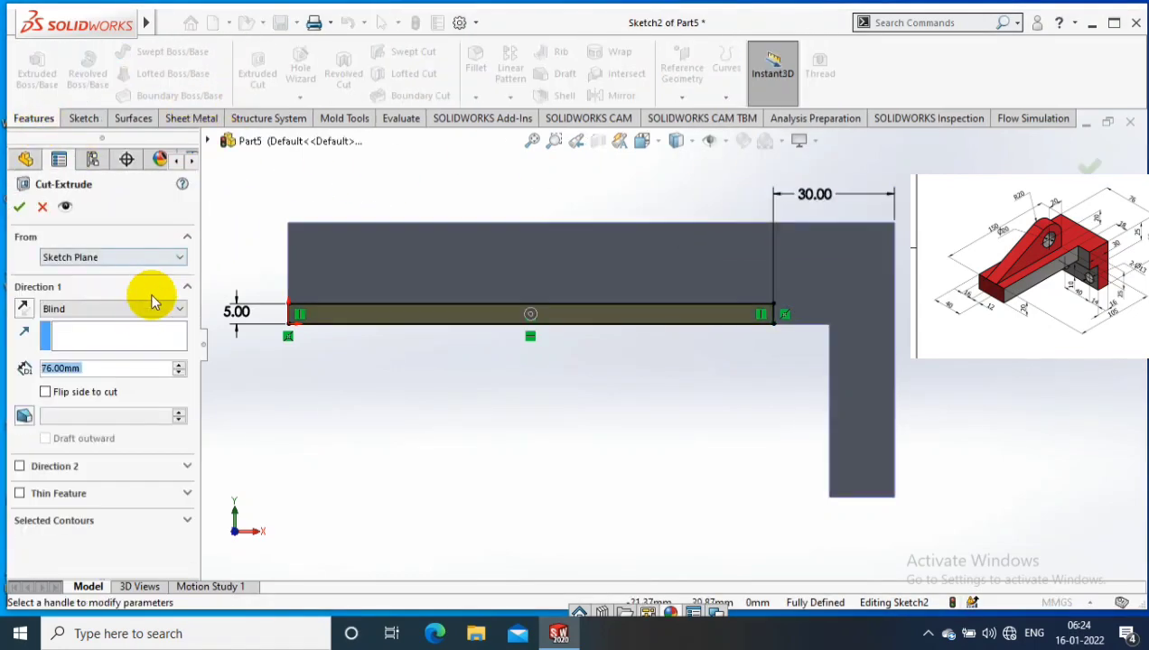
click(154, 308)
click(109, 336)
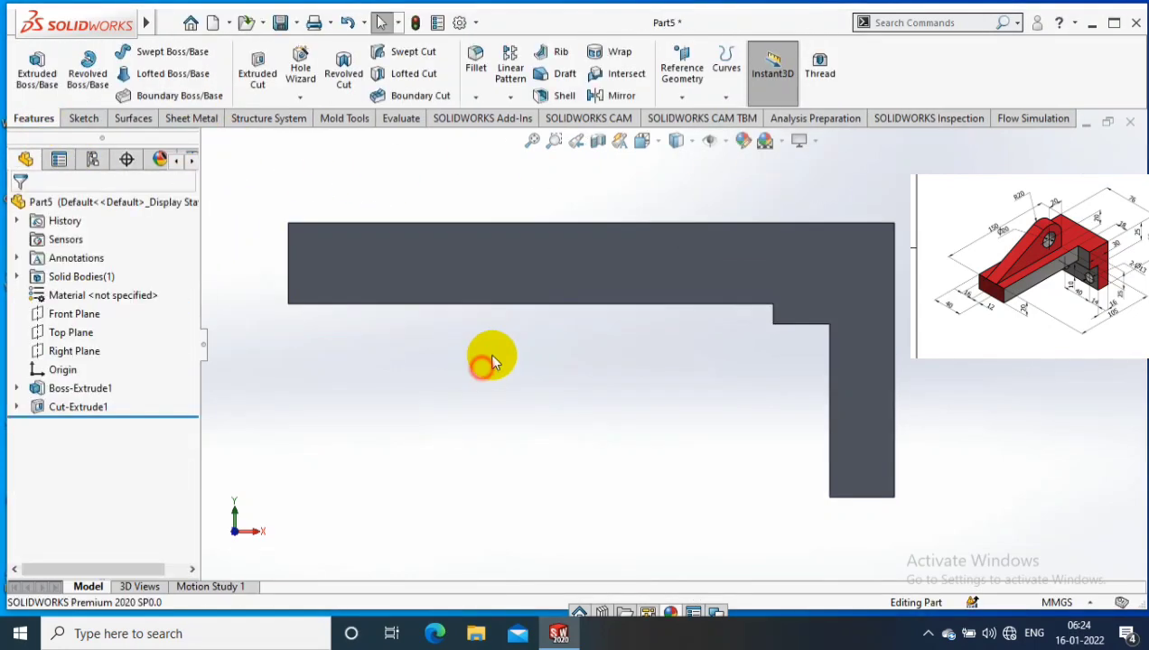
mouse_move(482, 358)
middle_down()
mouse_move(628, 320)
mouse_move(626, 364)
mouse_move(623, 354)
middle_up()
- View the side face Normal To and sketch a corner rectangle over the arm
right_click(817, 245)
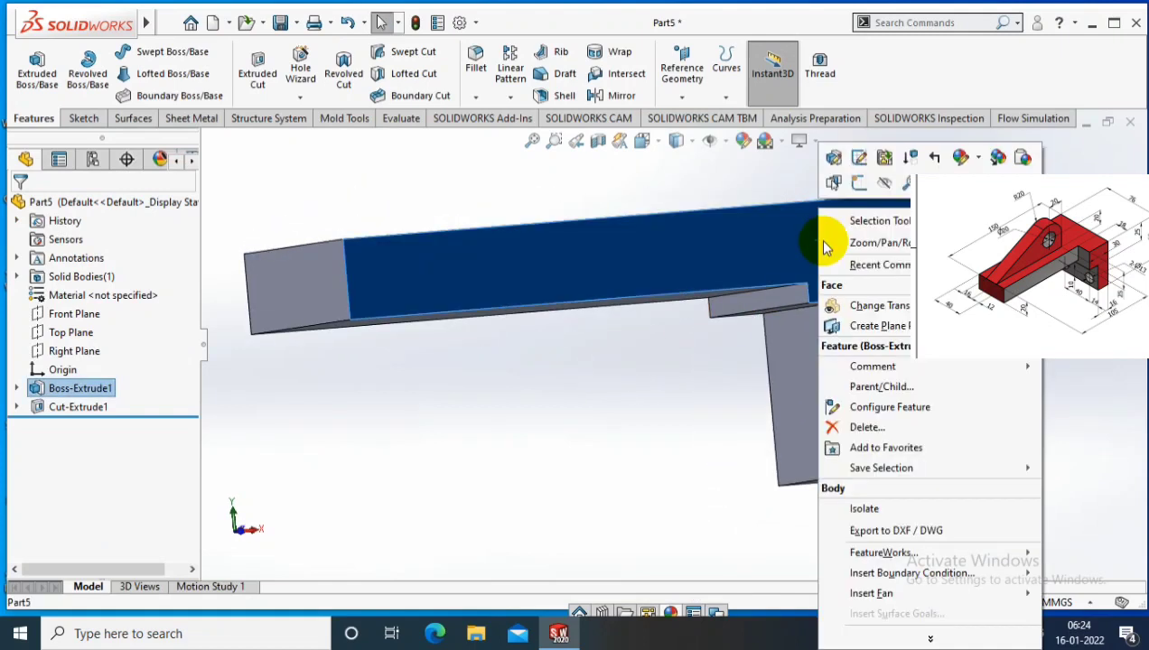
click(923, 179)
scroll(911, 256, down, 2)
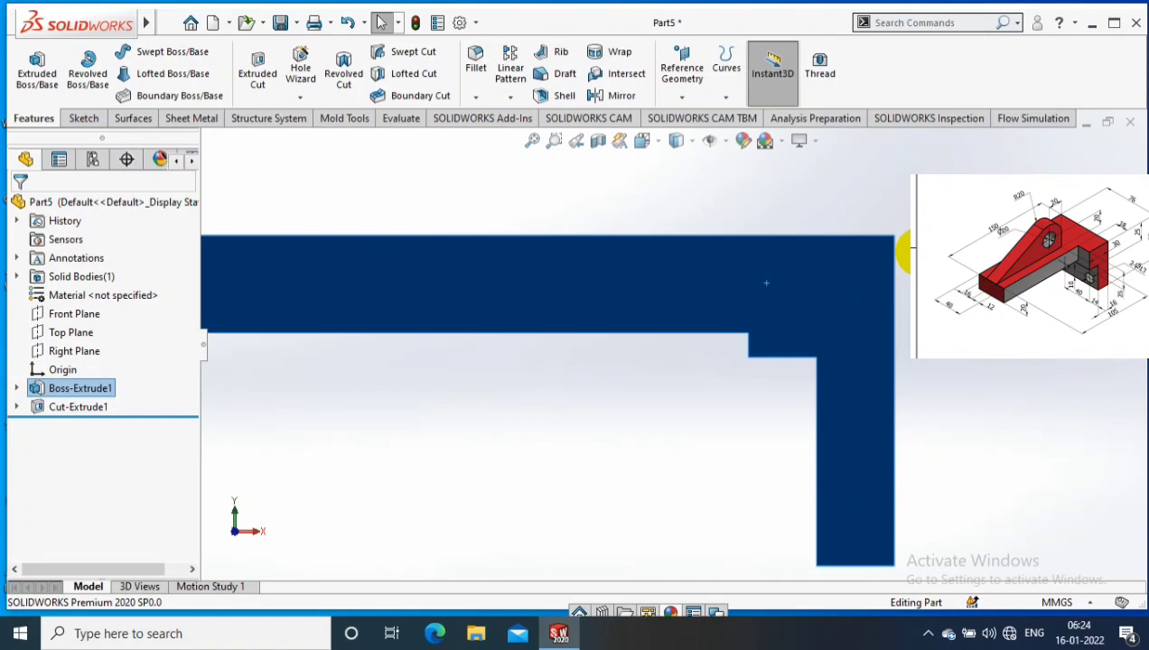
click(83, 118)
click(30, 68)
click(133, 74)
click(167, 93)
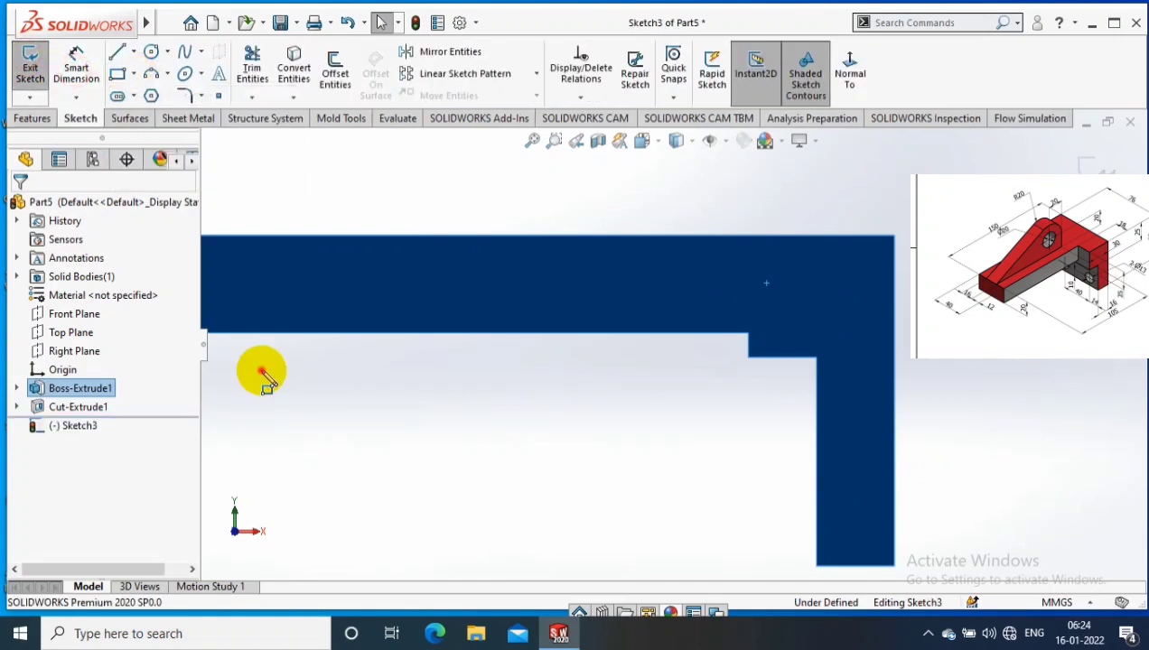
click(262, 373)
click(782, 272)
- Dimension the rectangle's right edge 30 mm from the part's right edge
click(76, 68)
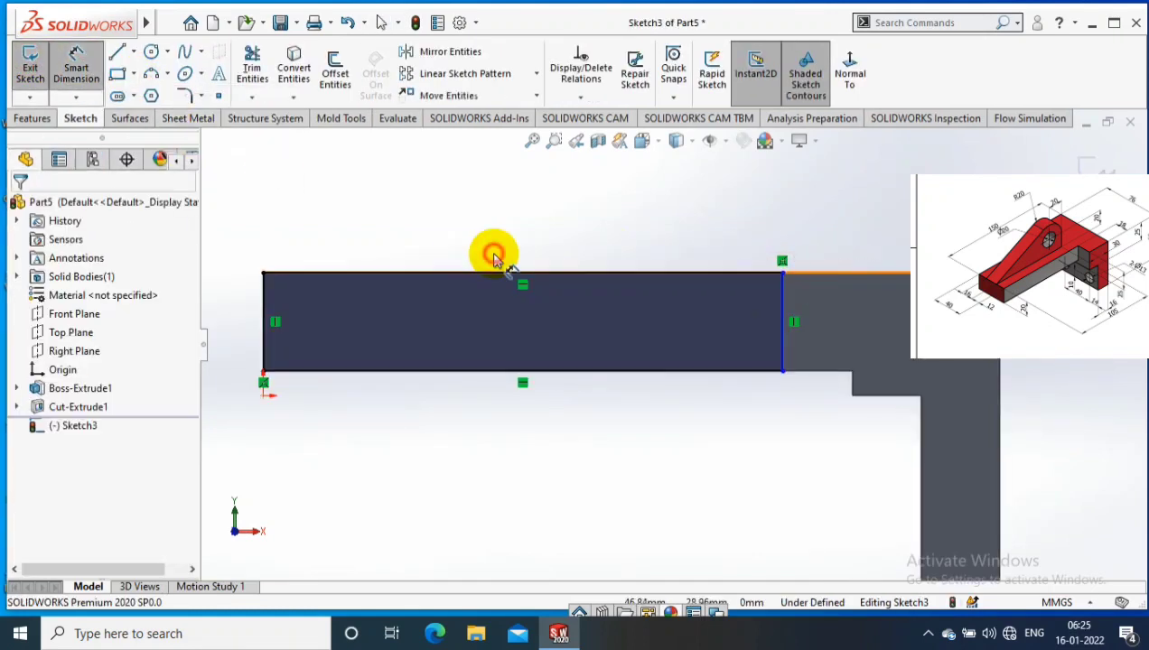
click(782, 316)
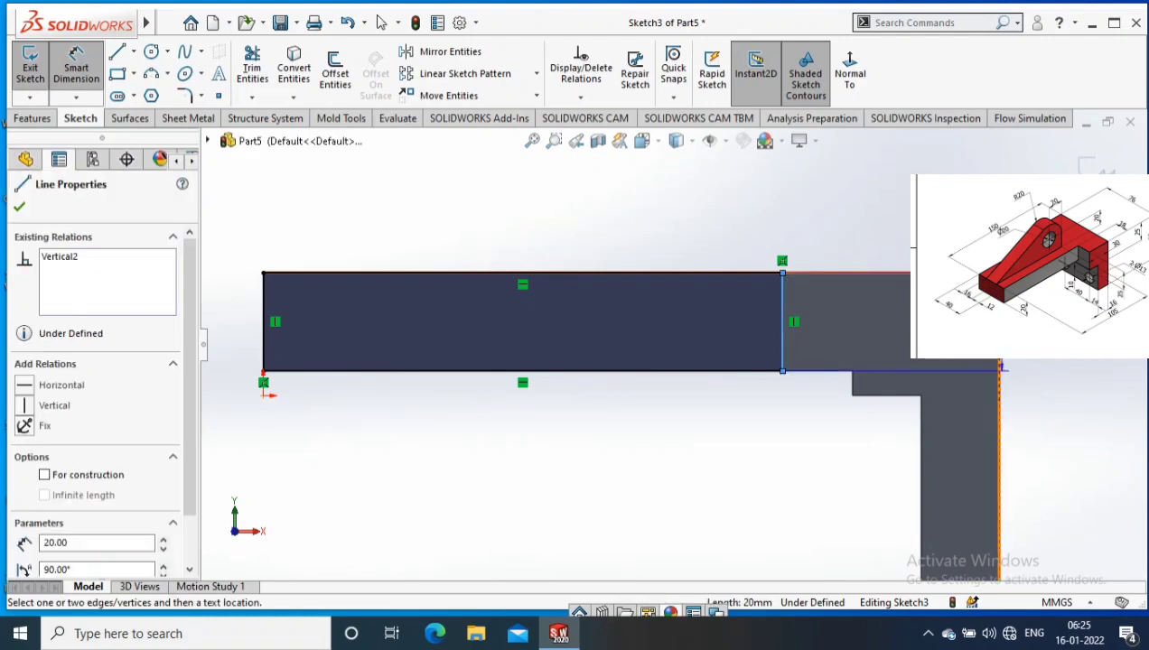
click(996, 470)
click(666, 222)
text(30)
key(Return)
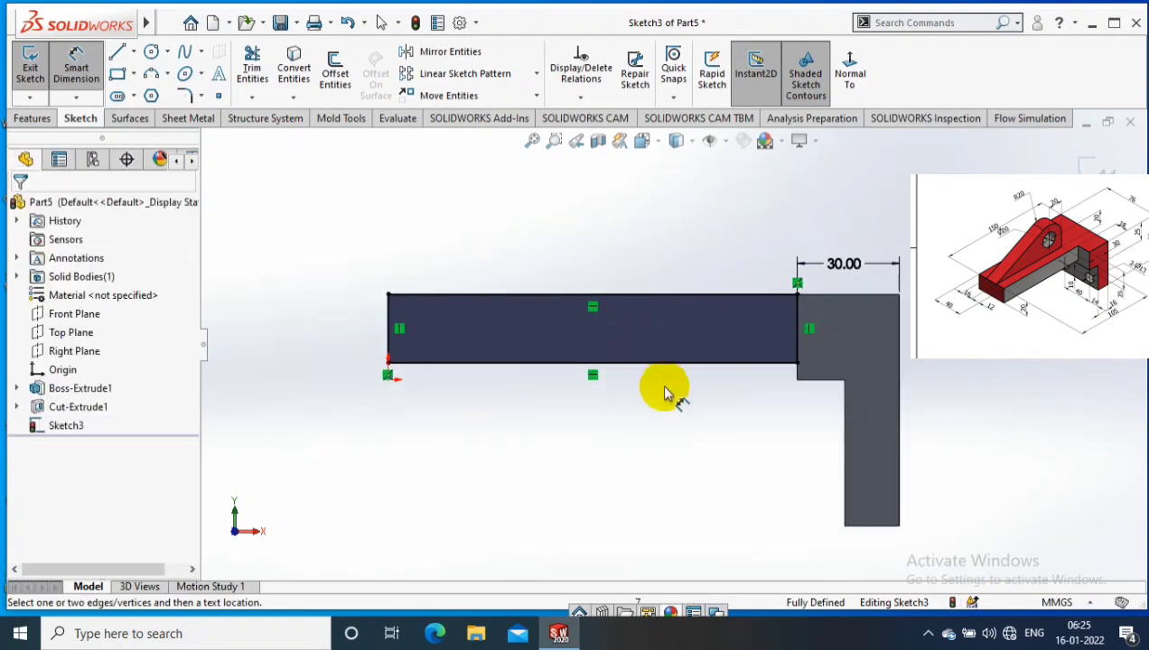
- Extrude-cut the rectangle 36 mm deep into the arm
middle_drag(666, 396, 275, 243)
click(37, 120)
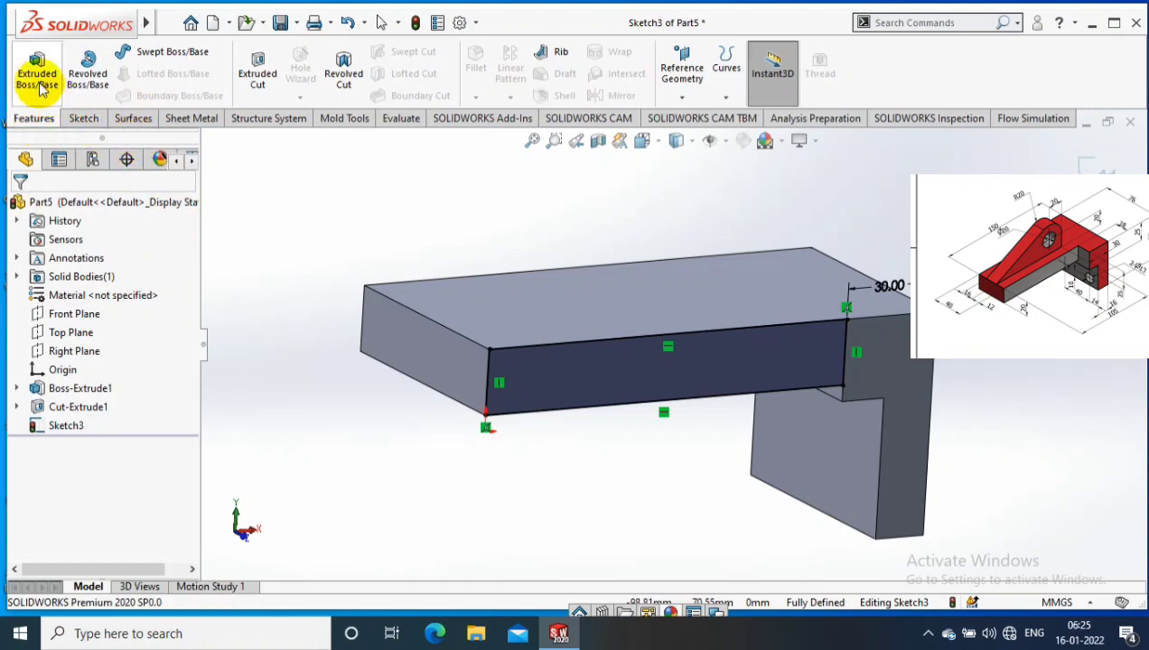
key(ctrl+e)
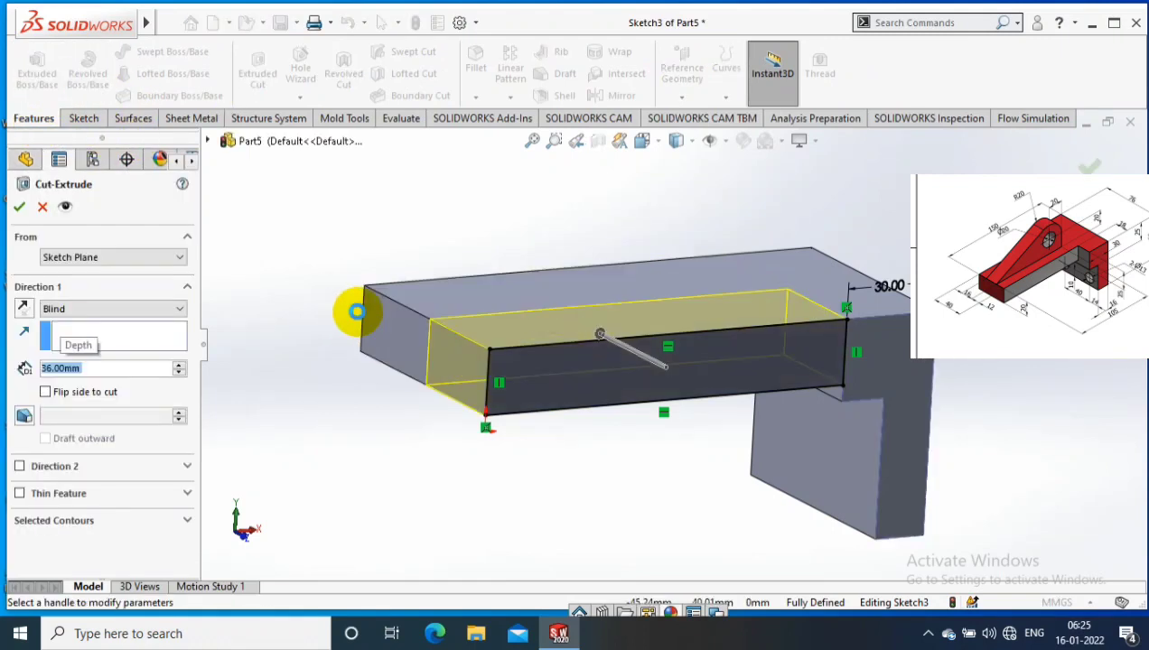
key(Return)
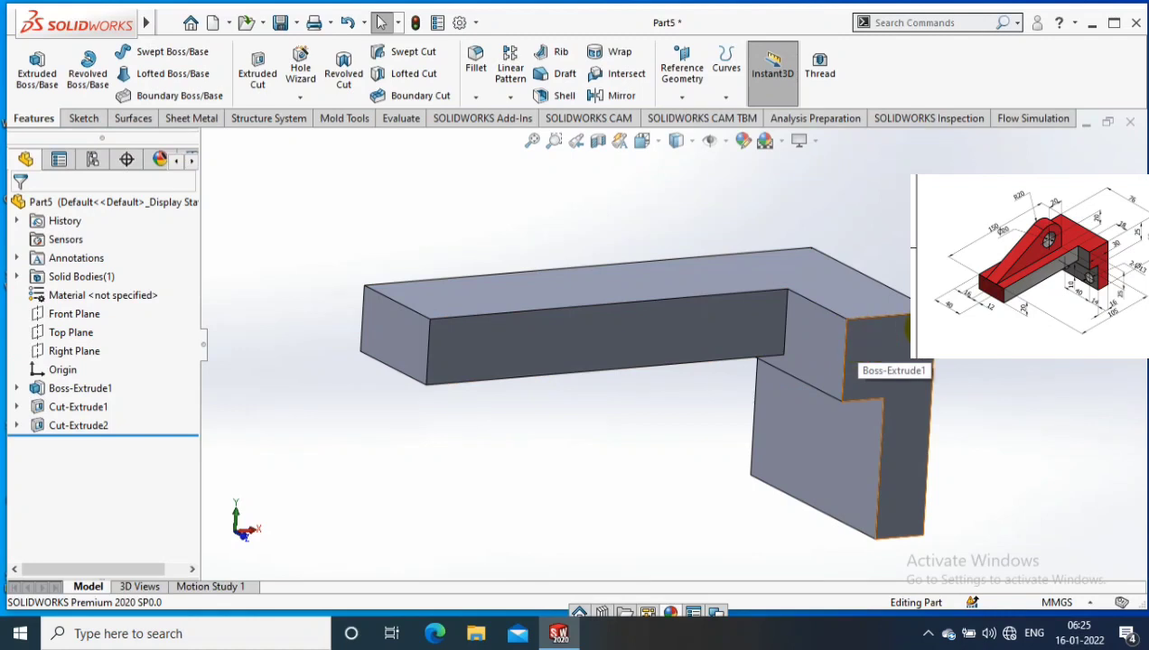
- Sketch a Ø20 circle above the arm on the side face, viewed Normal To
right_click(705, 352)
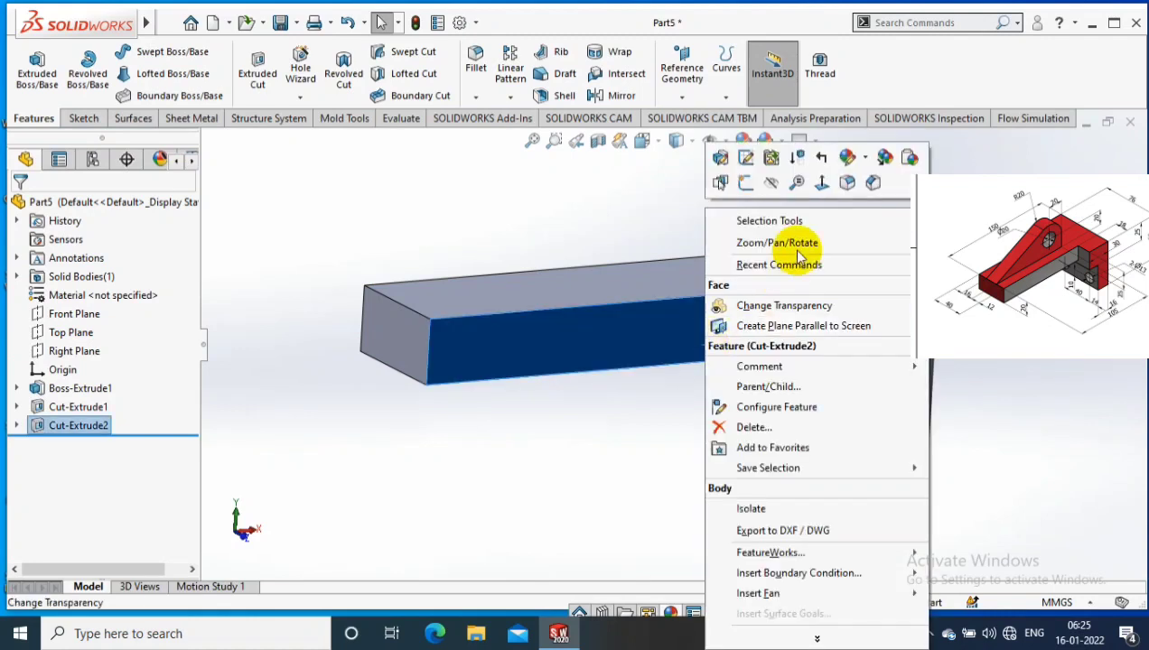
click(815, 179)
click(83, 118)
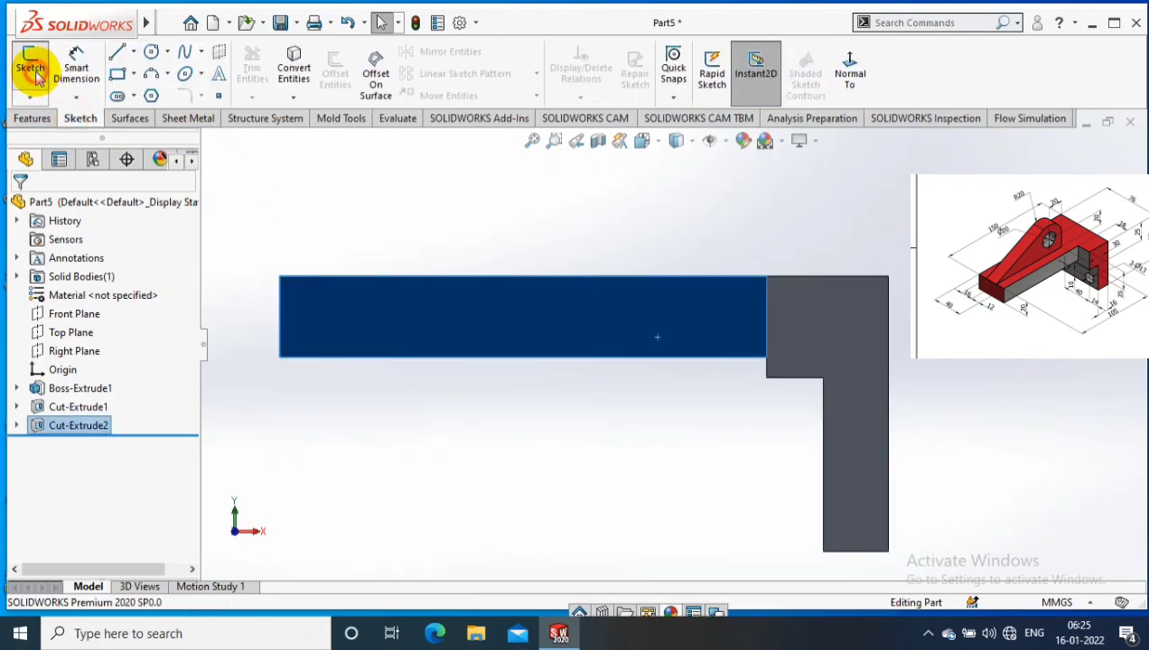
click(151, 52)
click(642, 209)
click(647, 234)
click(76, 68)
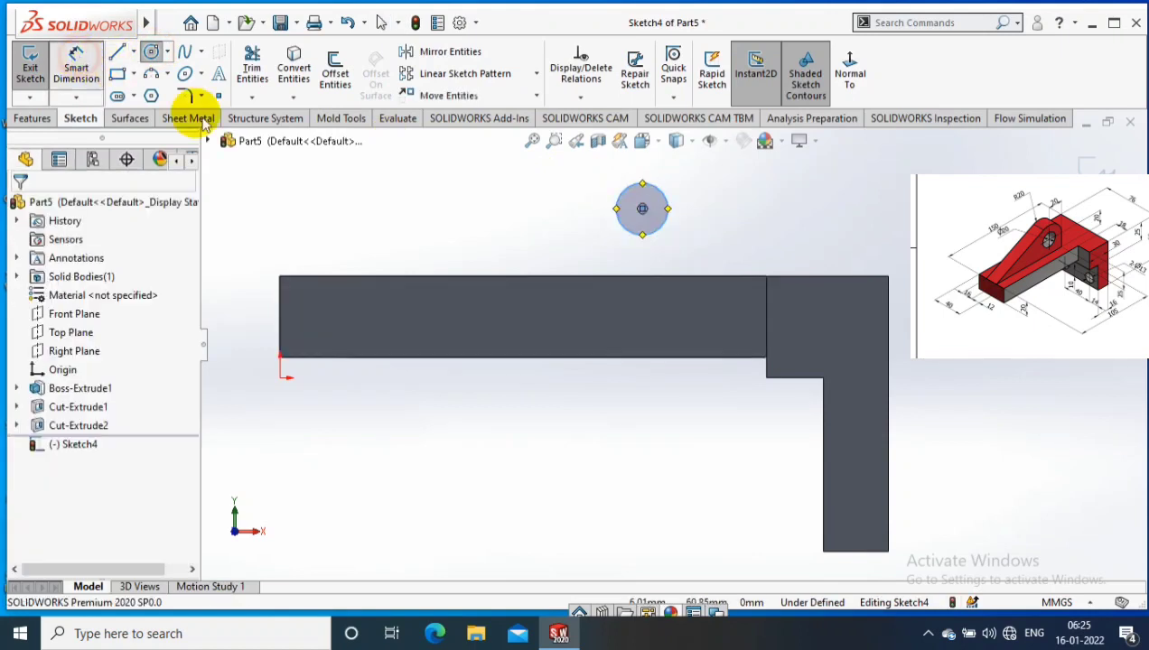
click(620, 236)
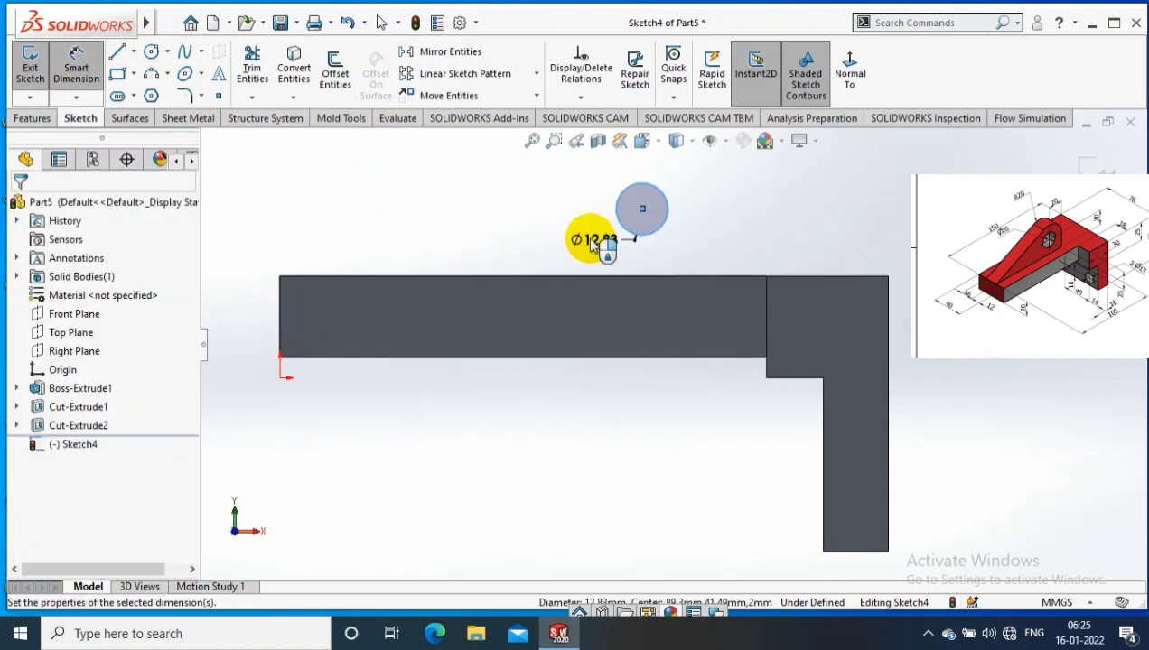
click(592, 242)
text(20)
key(Return)
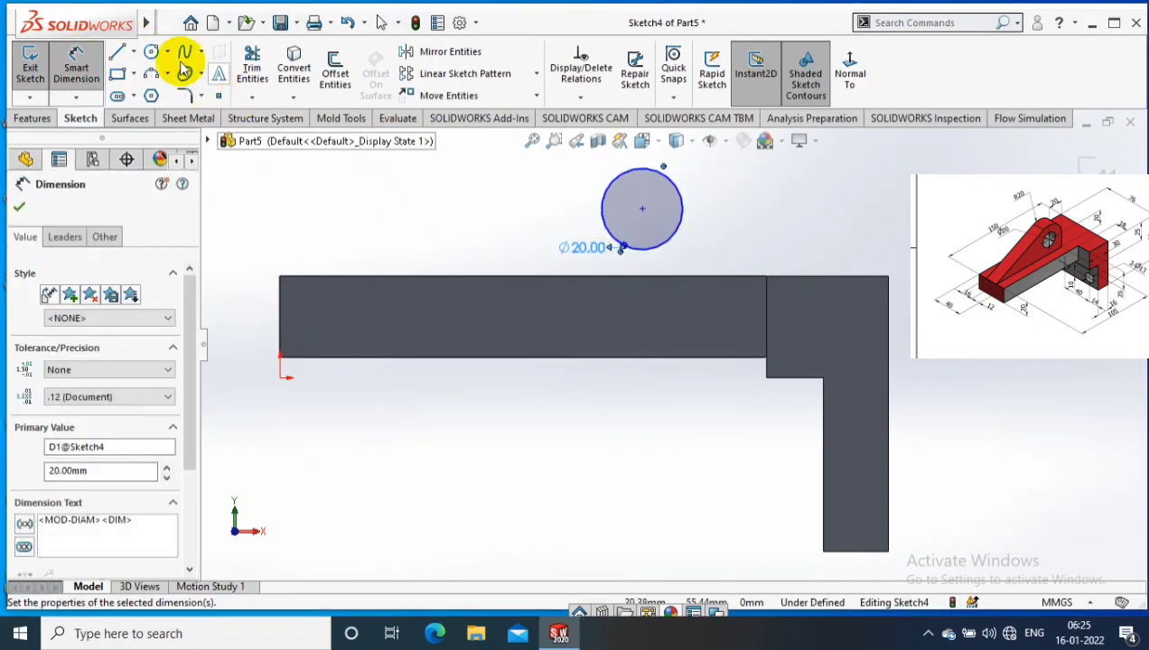
- Add a concentric Ø40 circle and drag the circles' centre higher above the arm
click(150, 51)
click(642, 209)
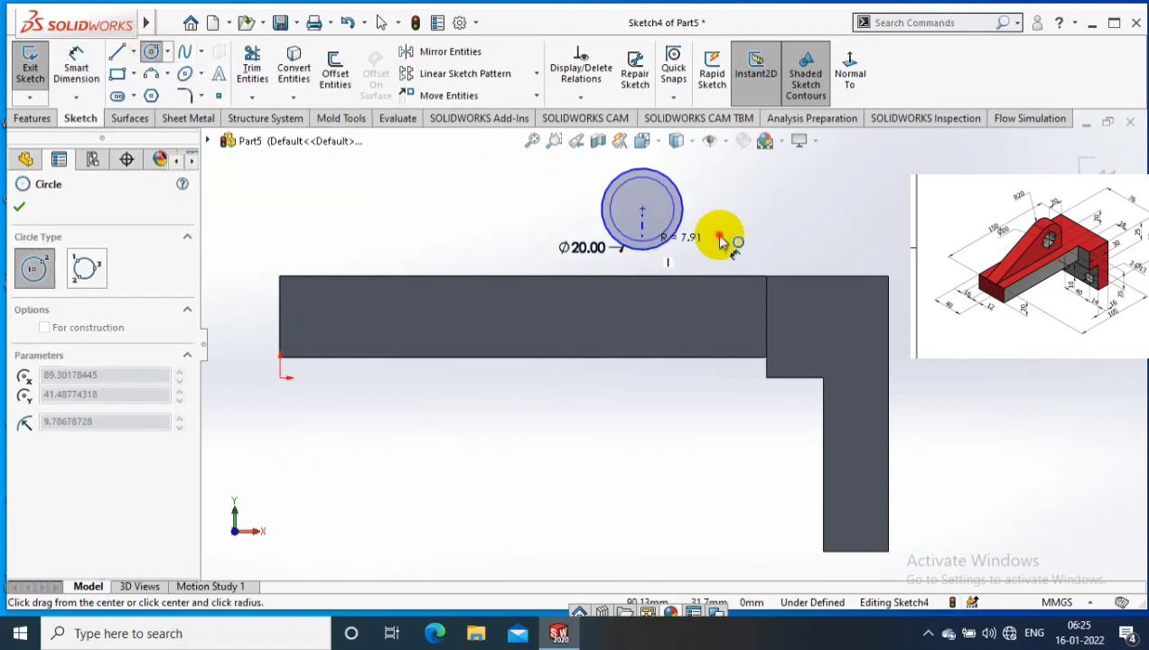
click(723, 226)
click(722, 226)
text(40)
key(Return)
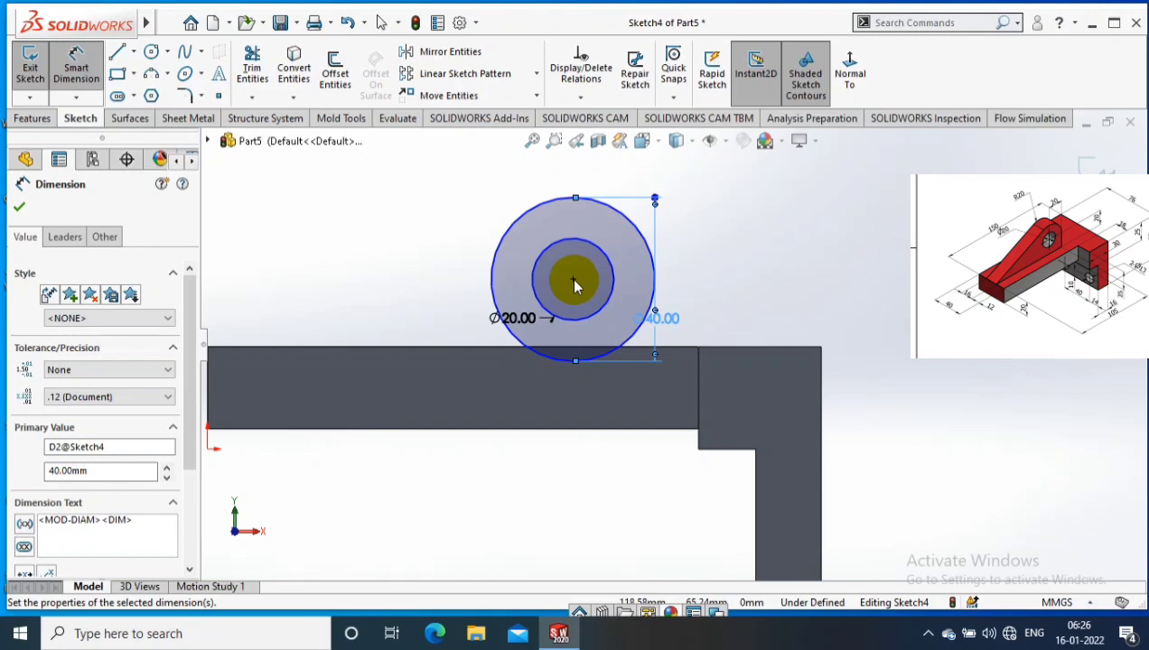
drag(573, 285, 576, 230)
click(739, 256)
scroll(684, 244, up, 1)
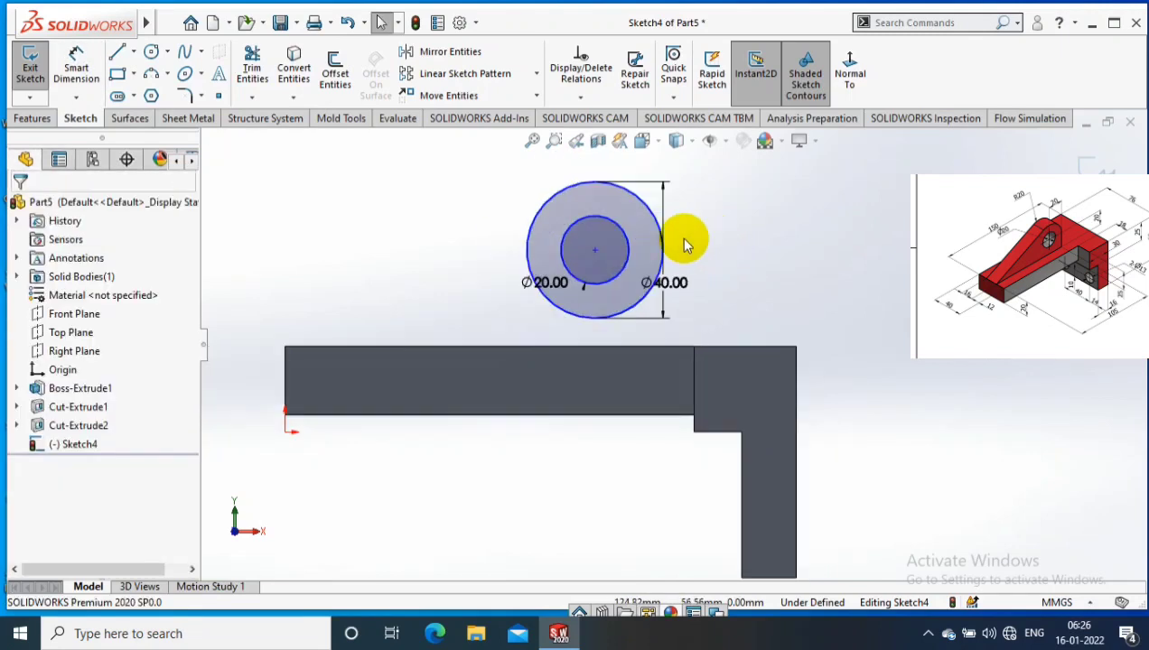
click(118, 52)
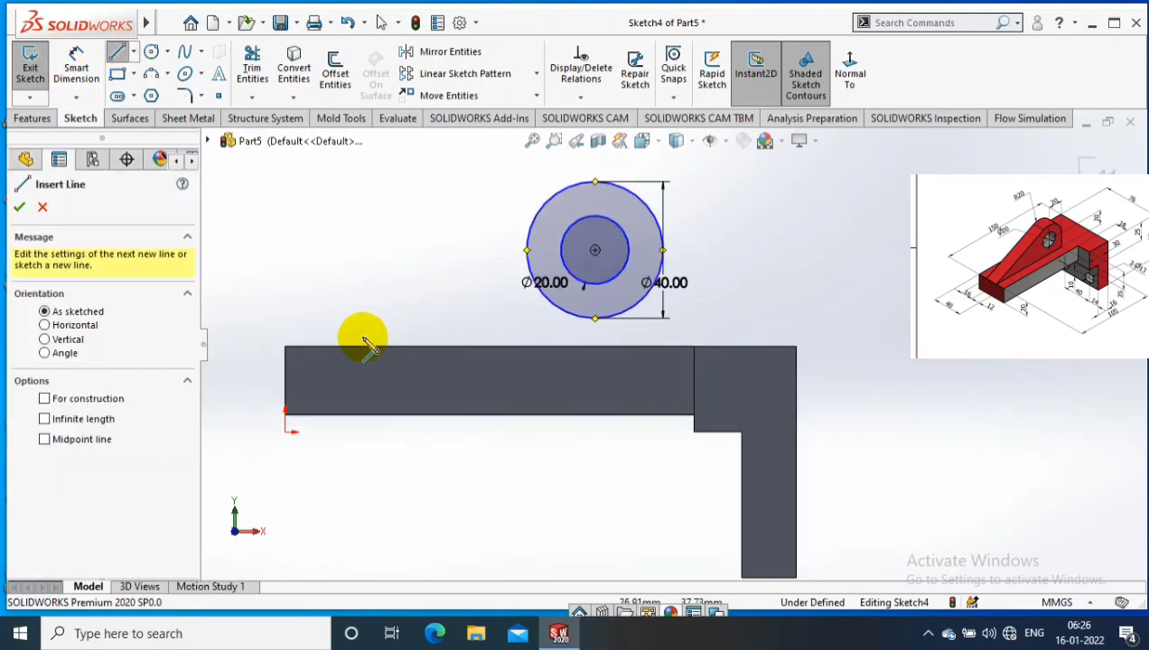
- Draw a slanted line from the arm's top-left corner to the Ø40 circle, keeping the 90.90 corner-to-centre distance
click(286, 347)
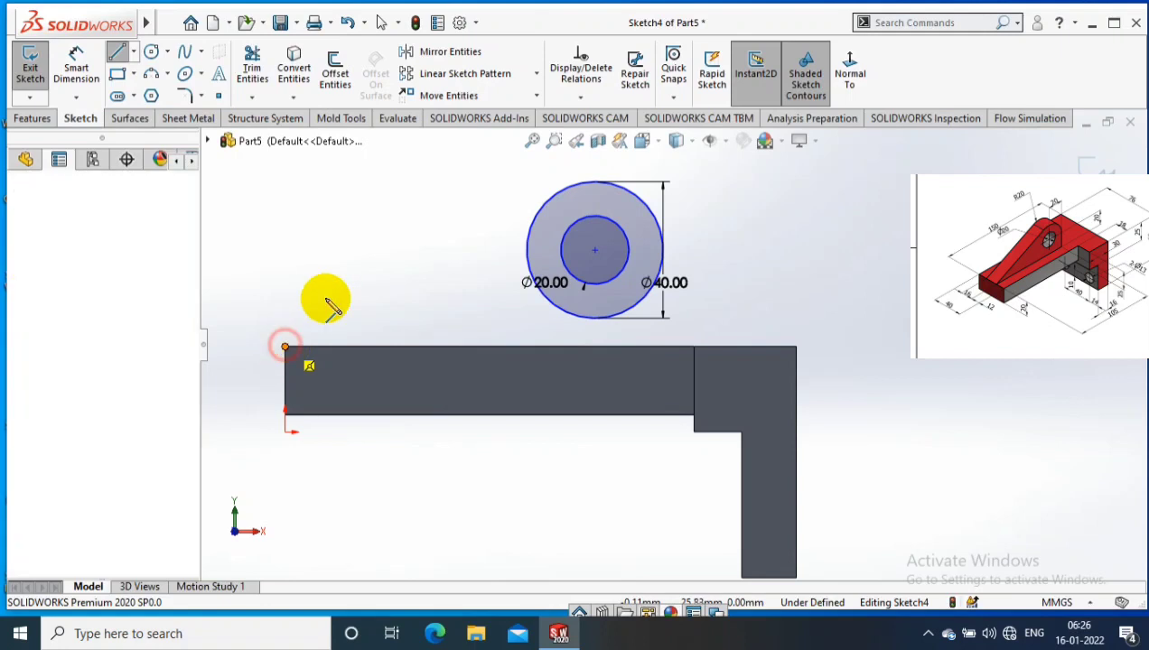
click(566, 179)
click(76, 65)
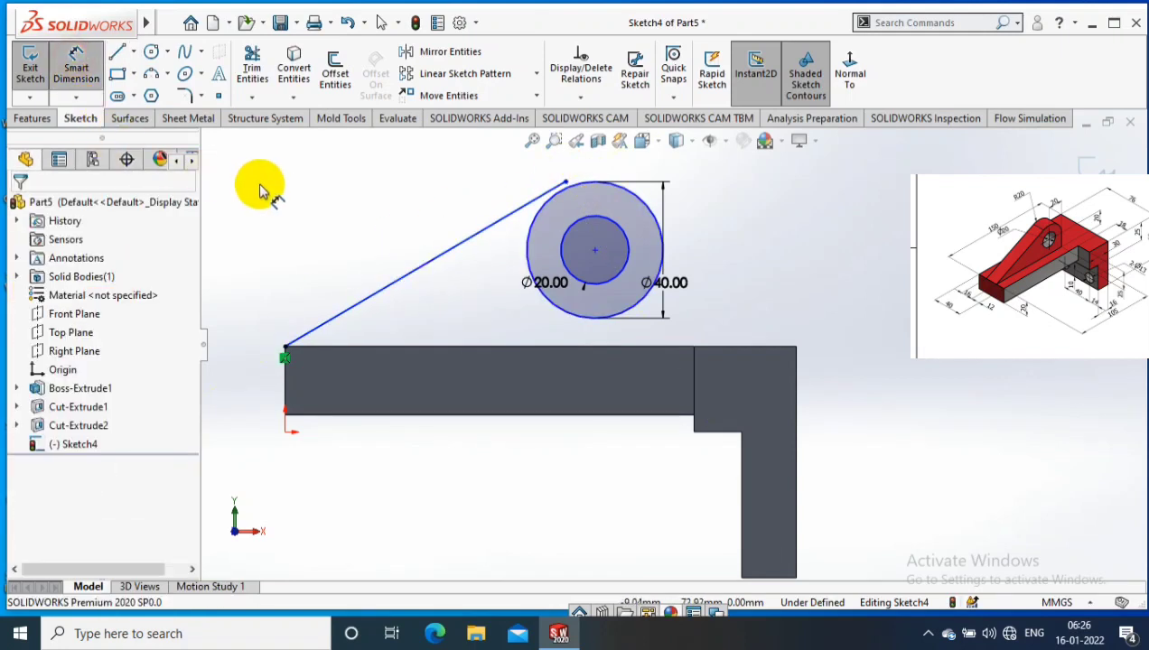
click(285, 347)
click(618, 278)
click(567, 181)
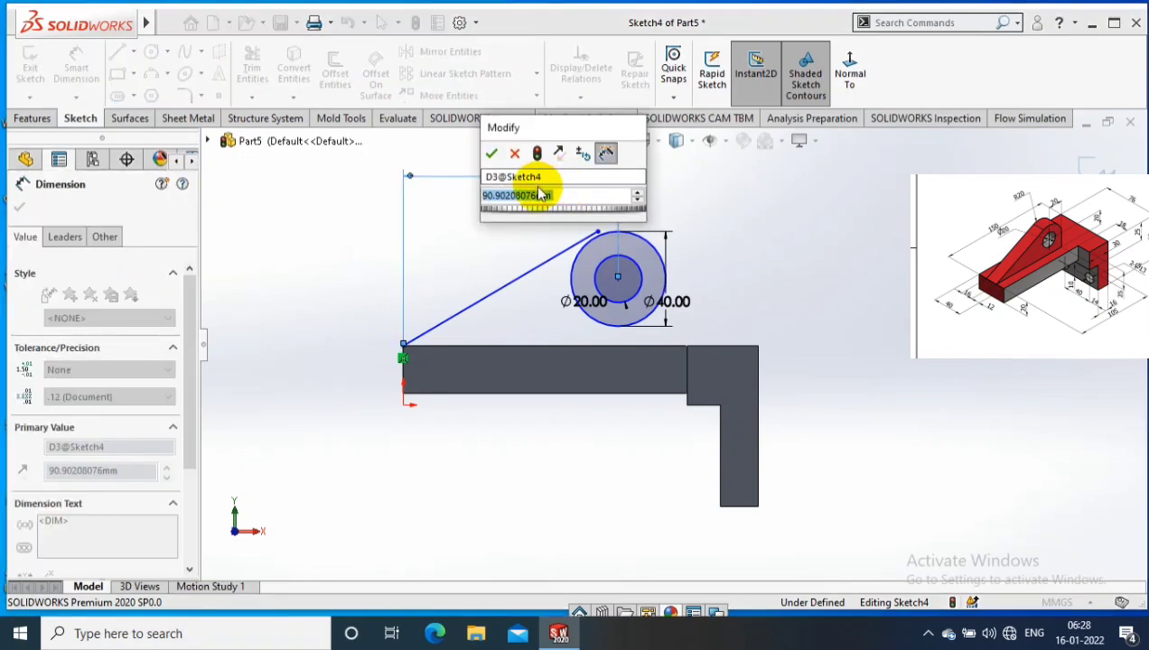
click(492, 154)
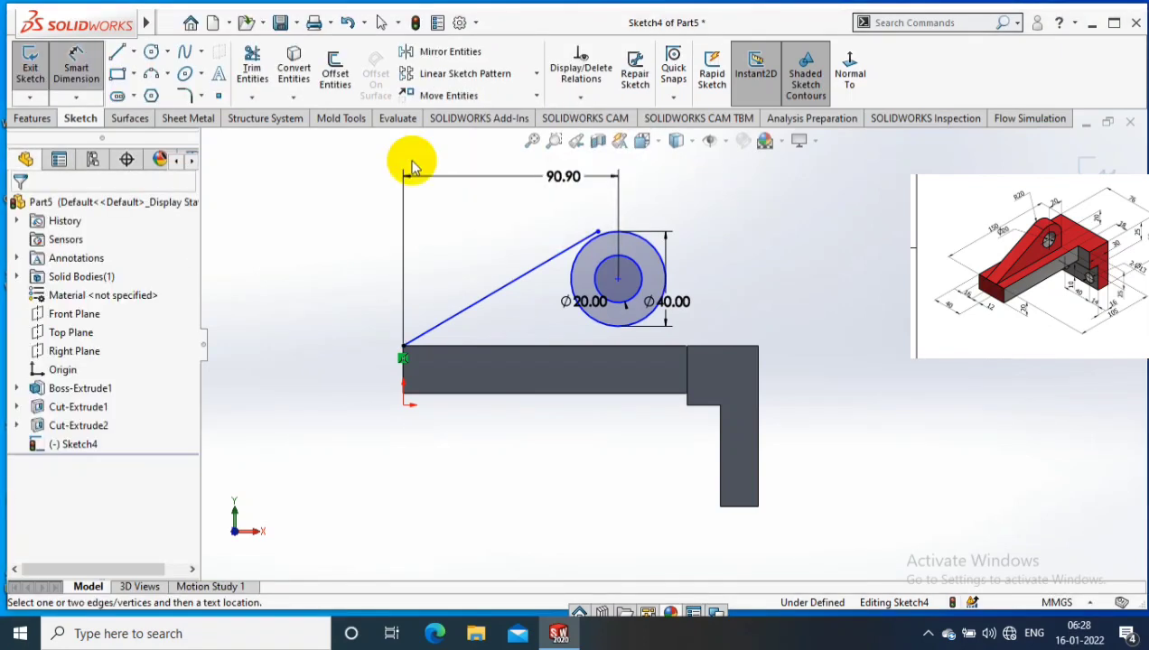
key(Escape)
- Draw a vertical line beside the circle and dimension 105 from the rib's left corner
scroll(766, 184, down, 2)
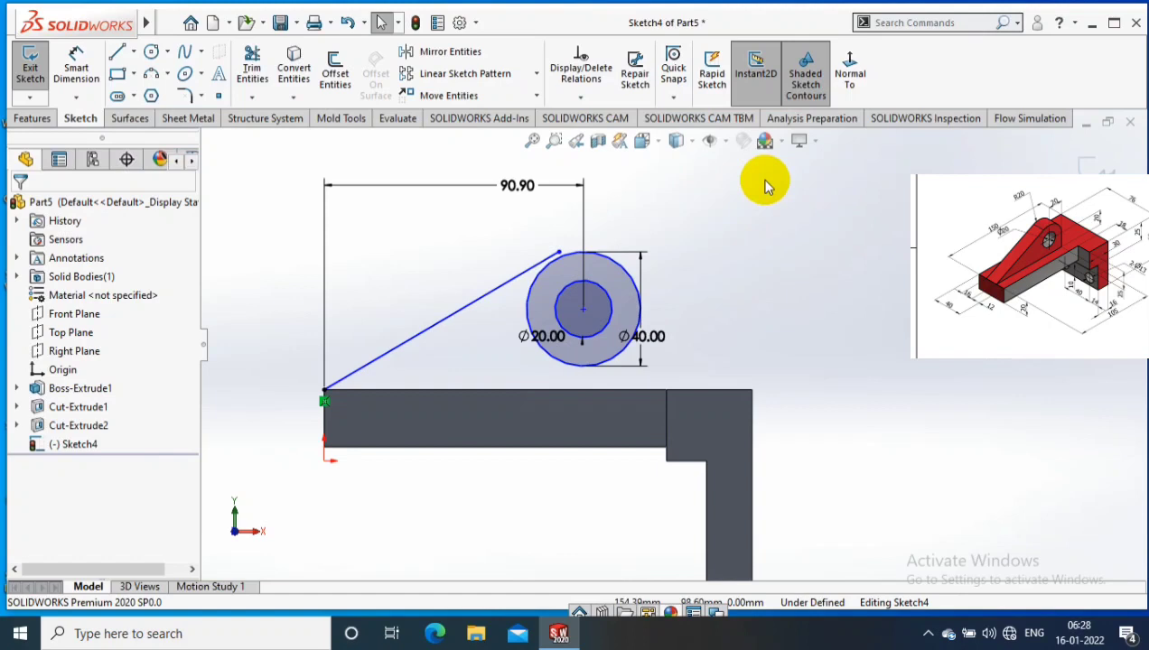
key(l)
click(652, 390)
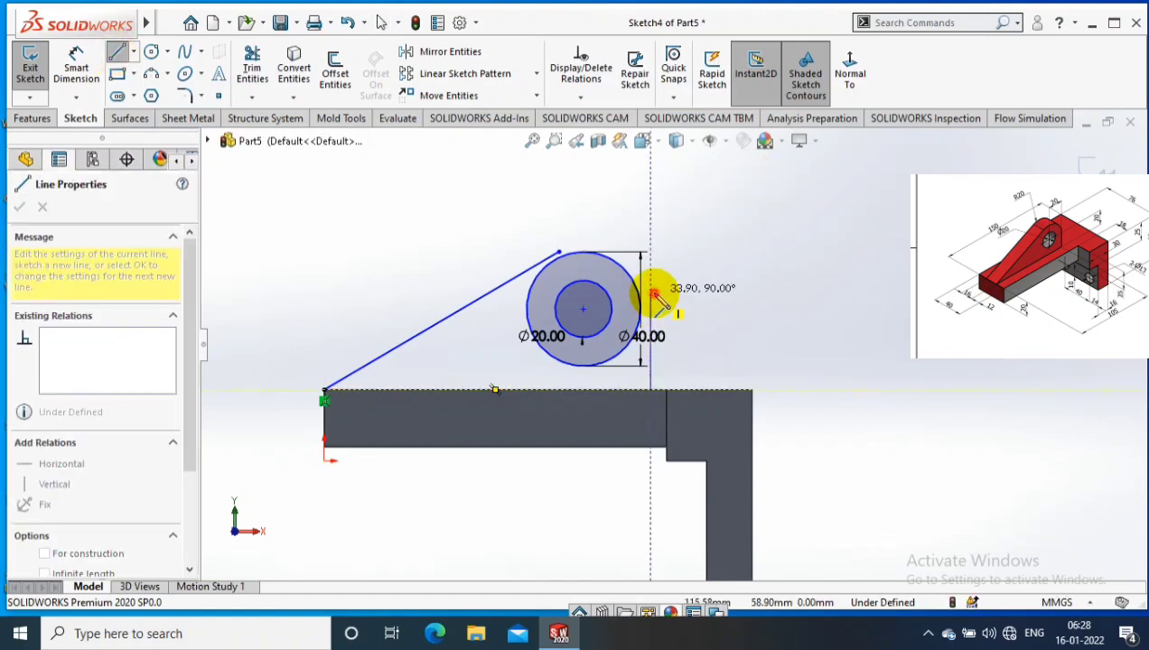
double_click(655, 297)
key(Escape)
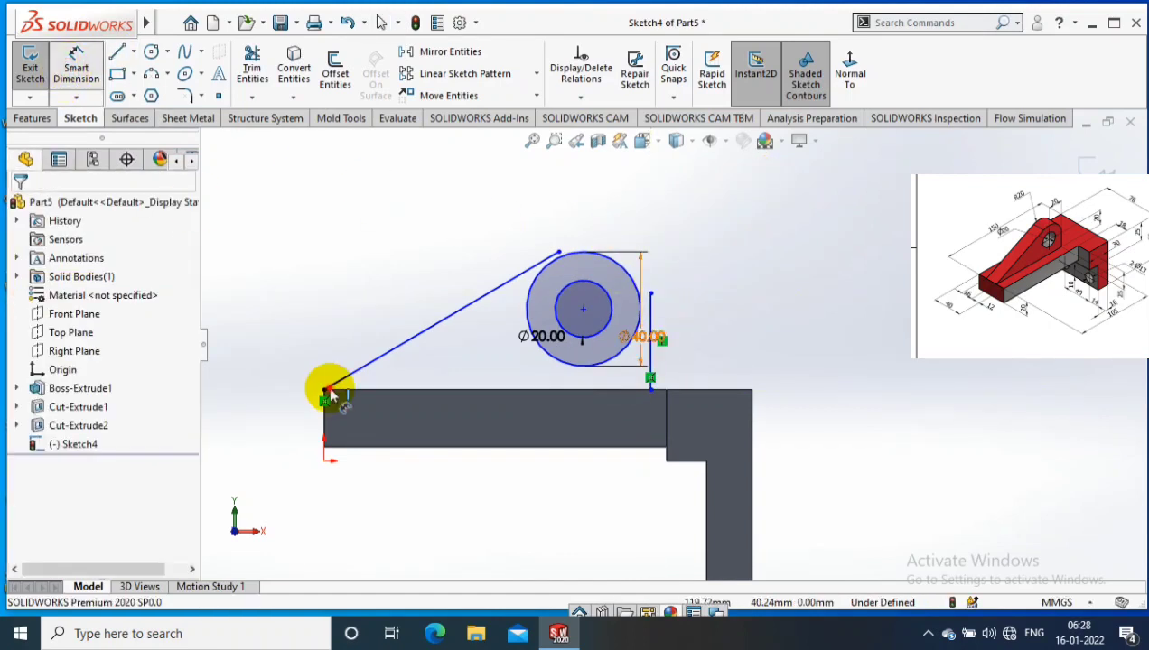
click(329, 395)
click(480, 223)
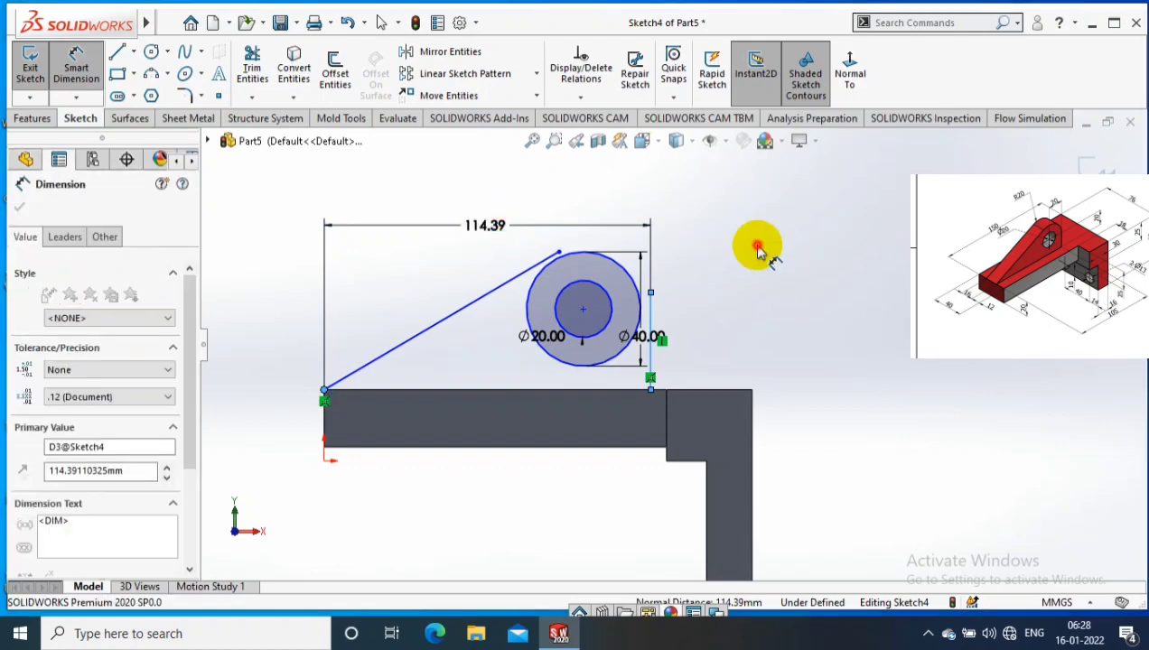
text(105)
key(Return)
- Make the Ø40 circle tangent to the vertical line
click(638, 312)
ctrl+click(623, 323)
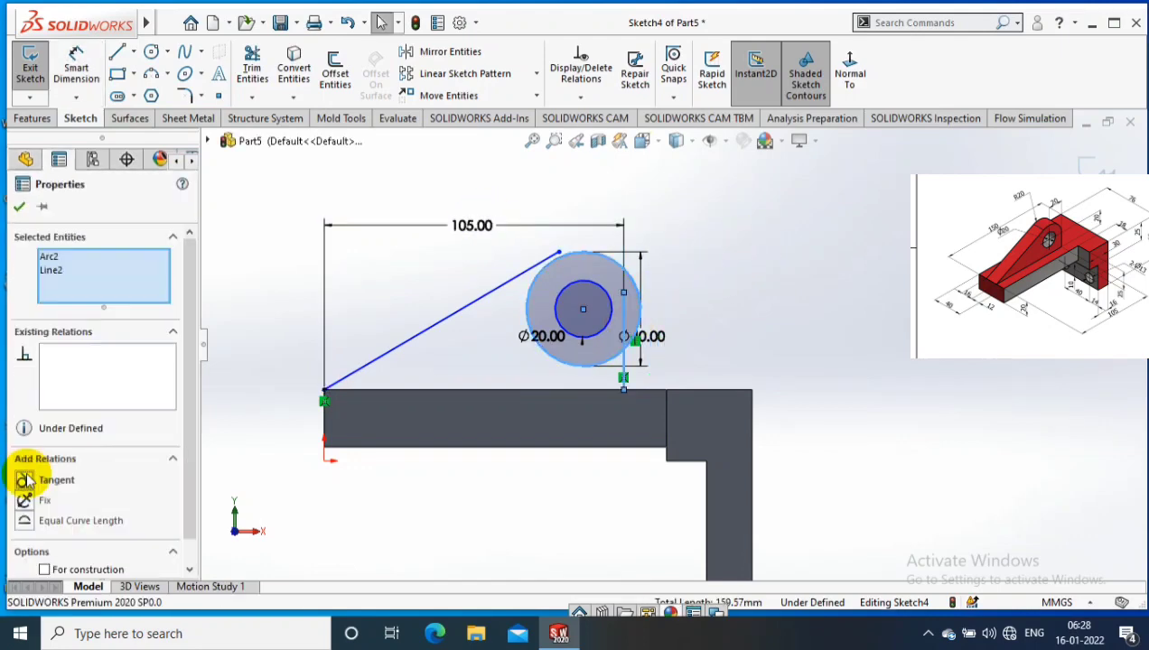
click(27, 480)
key(Escape)
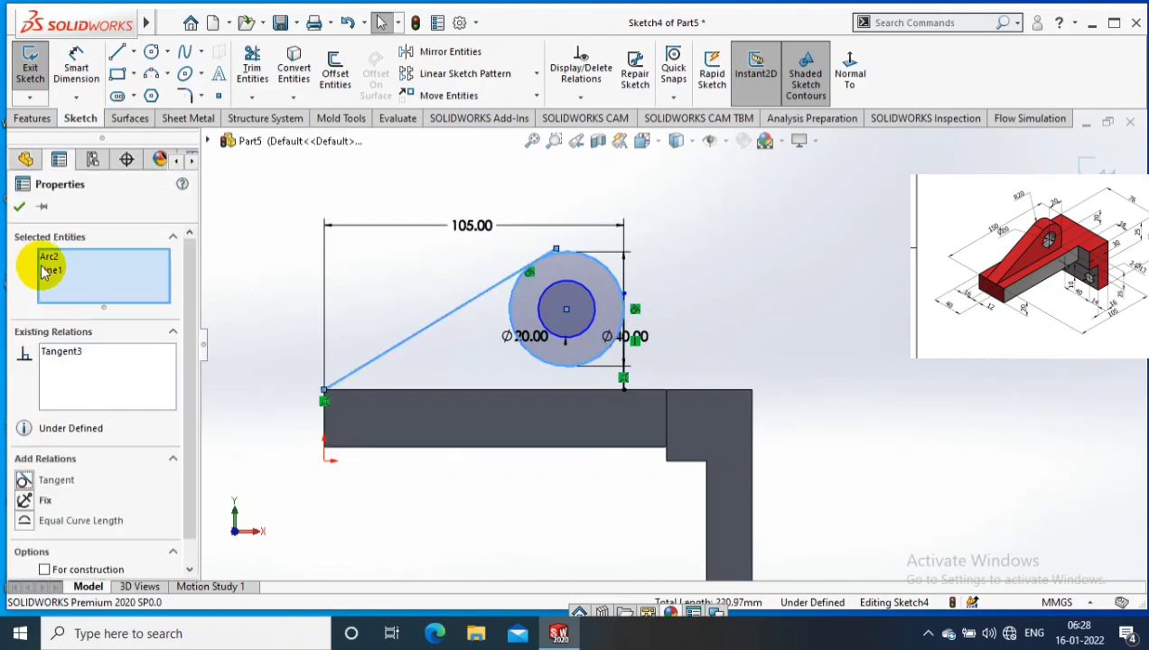
key(Escape)
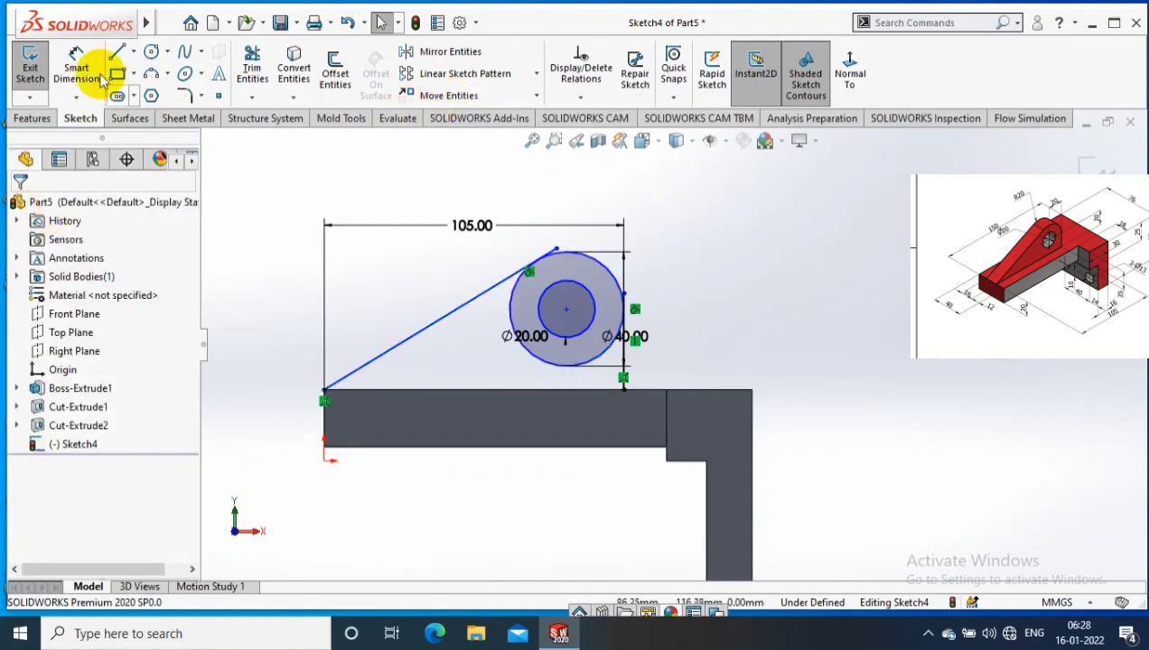
- Dimension the circle centre 20 above the base's top edge
click(77, 68)
click(566, 309)
click(593, 390)
click(719, 336)
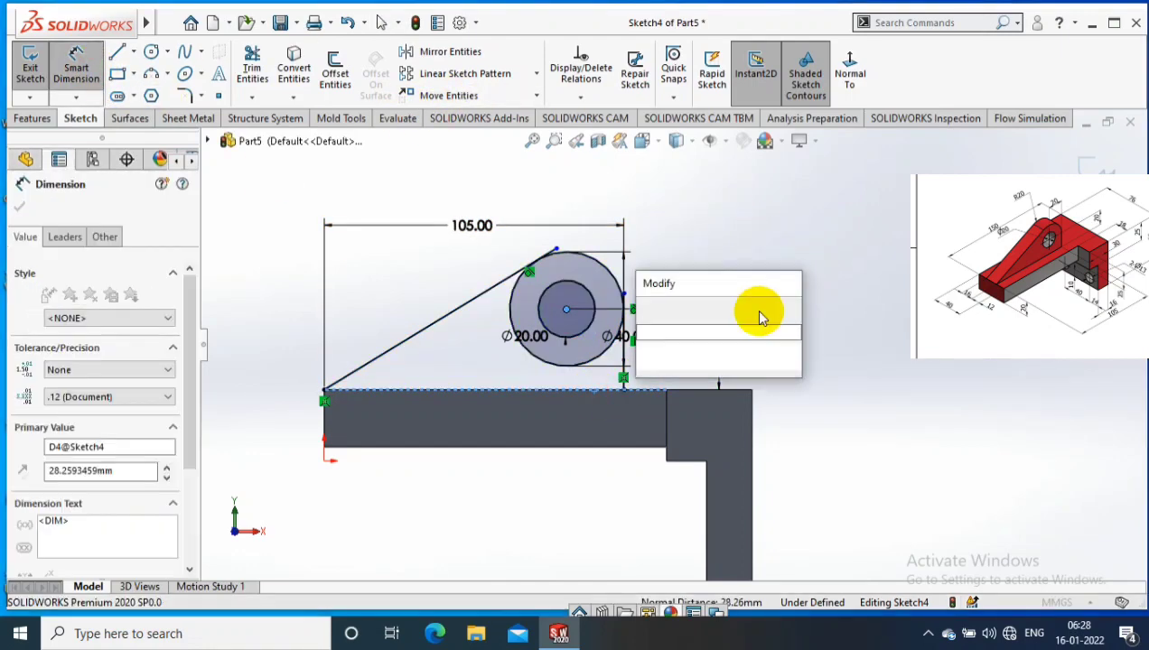
key(Return)
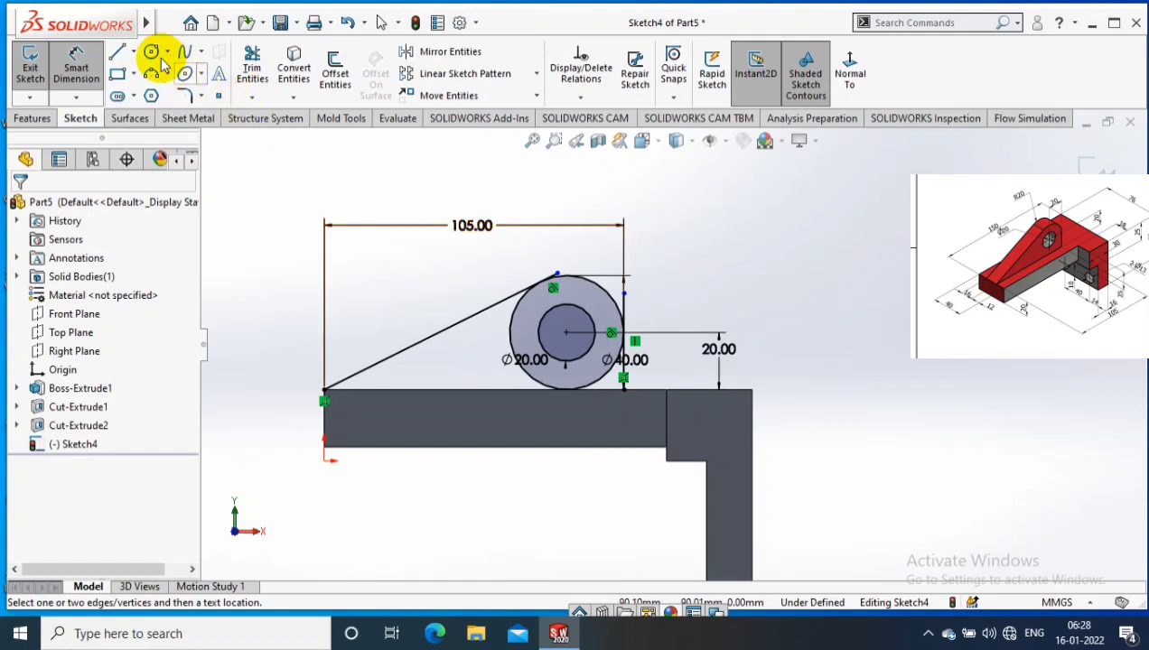
- Draw a line along the base's top edge from the rib's left corner
click(133, 52)
click(324, 394)
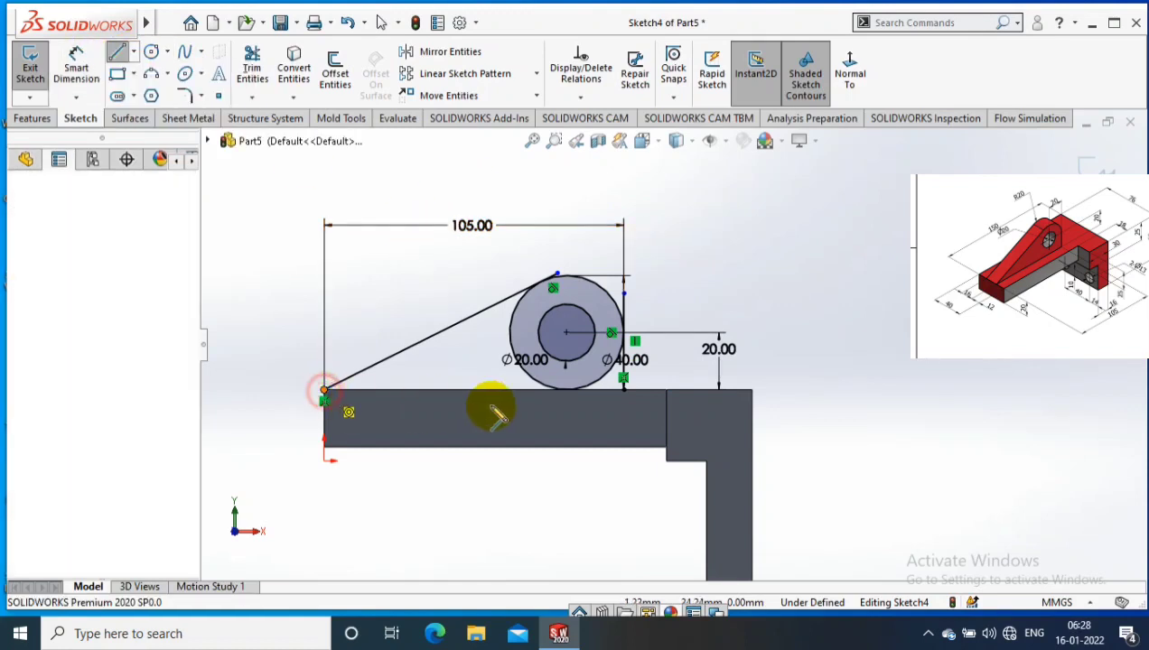
click(623, 390)
key(Escape)
click(252, 68)
- Trim the big circle's left portion, lower arc and leftover piece to close the rounded-top rib outline
scroll(451, 333, down, 2)
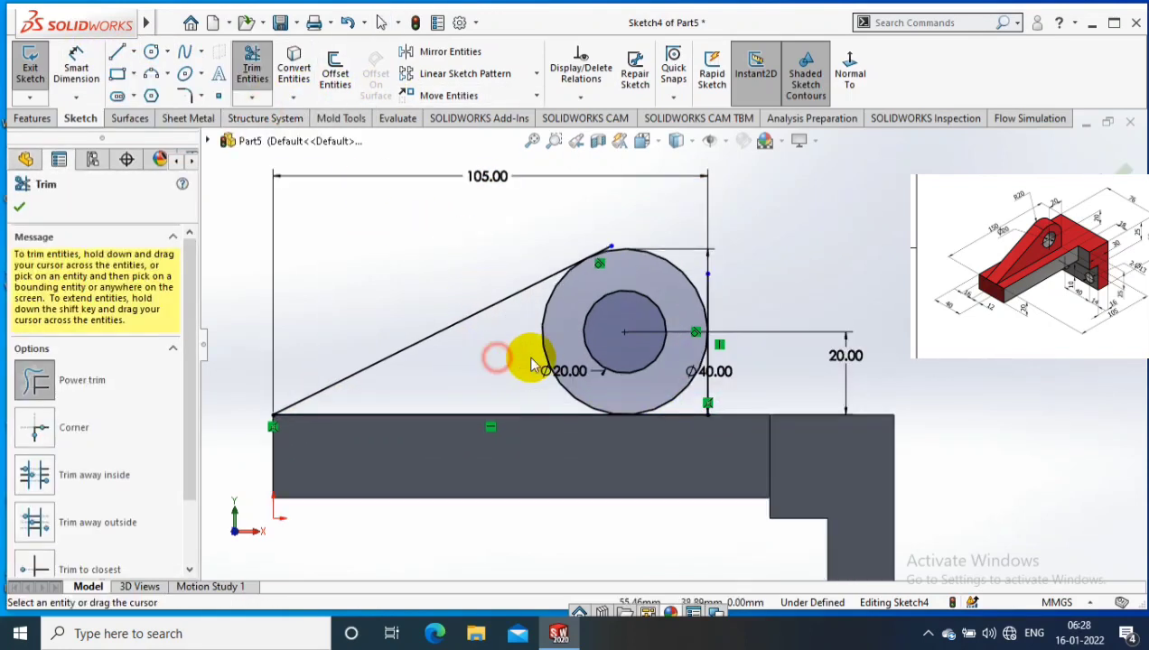
drag(498, 358, 558, 370)
scroll(597, 237, down, 4)
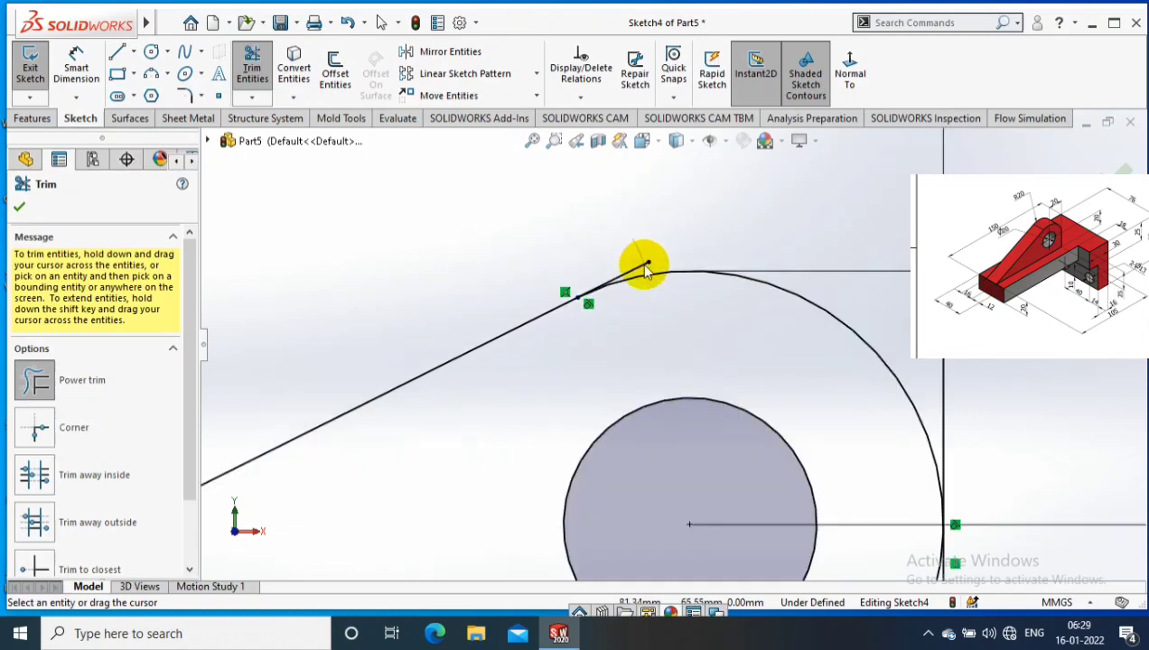
scroll(831, 352, up, 4)
scroll(621, 424, down, 4)
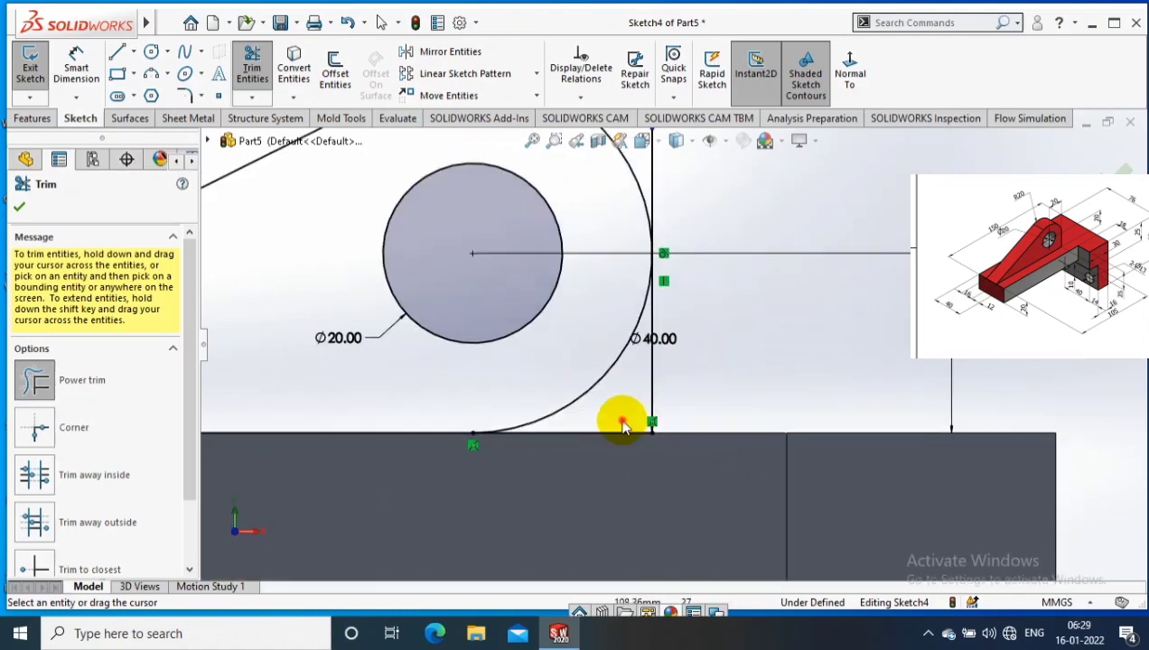
drag(622, 424, 607, 421)
scroll(689, 338, up, 2)
scroll(647, 262, up, 2)
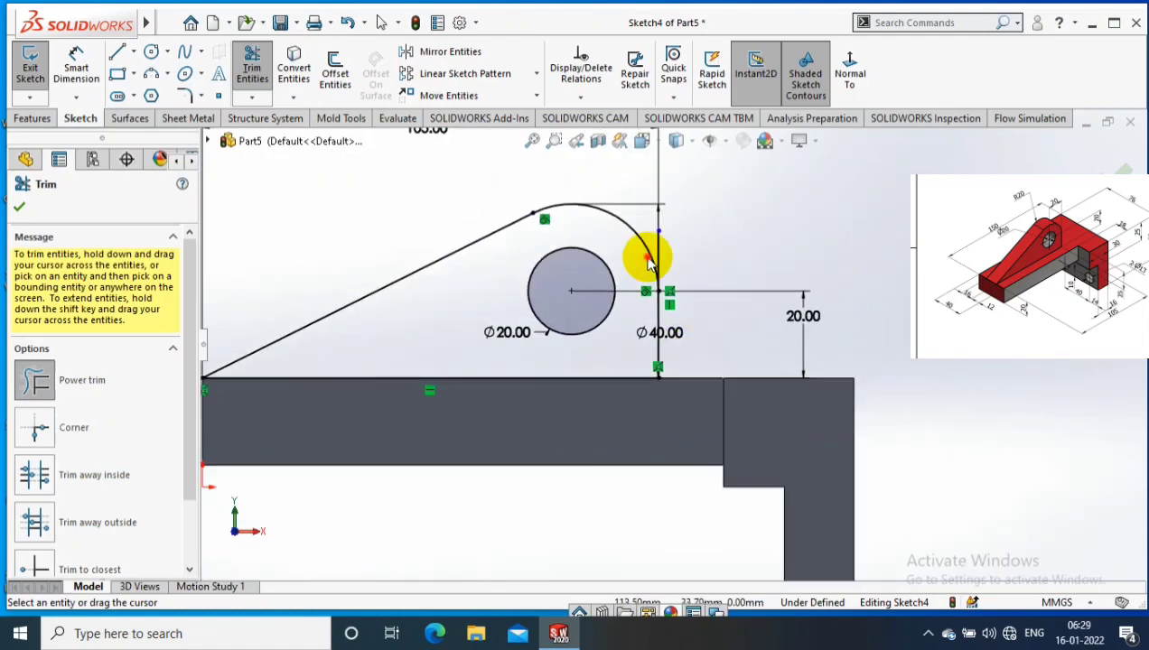
click(647, 262)
scroll(651, 257, up, 2)
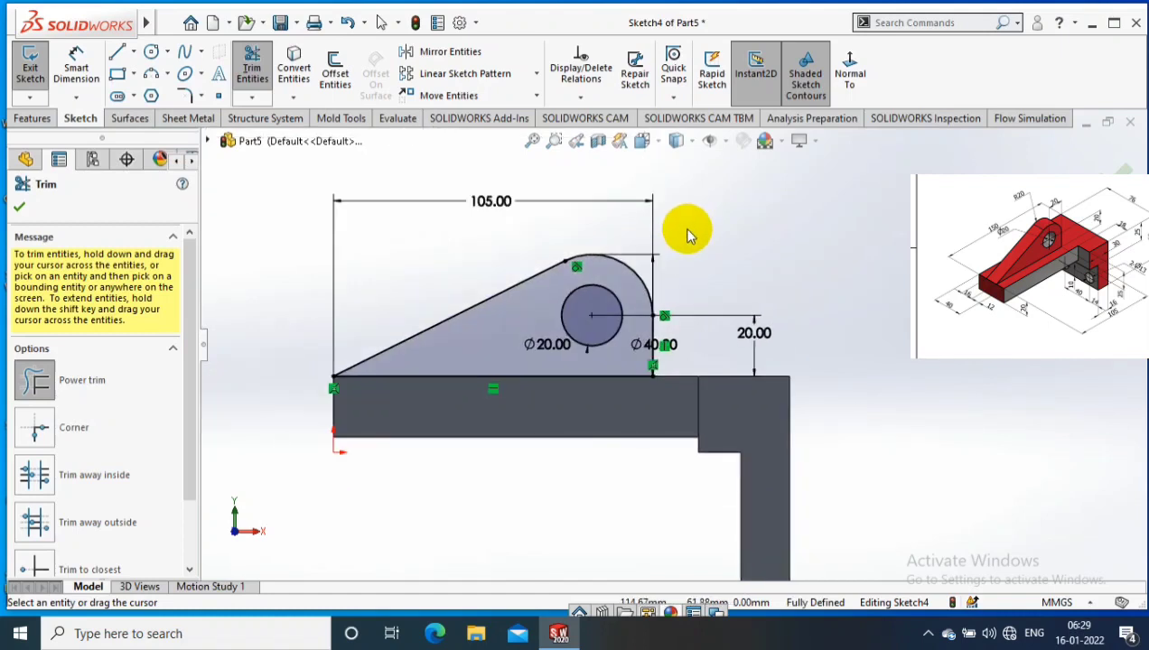
middle_drag(687, 233, 740, 314)
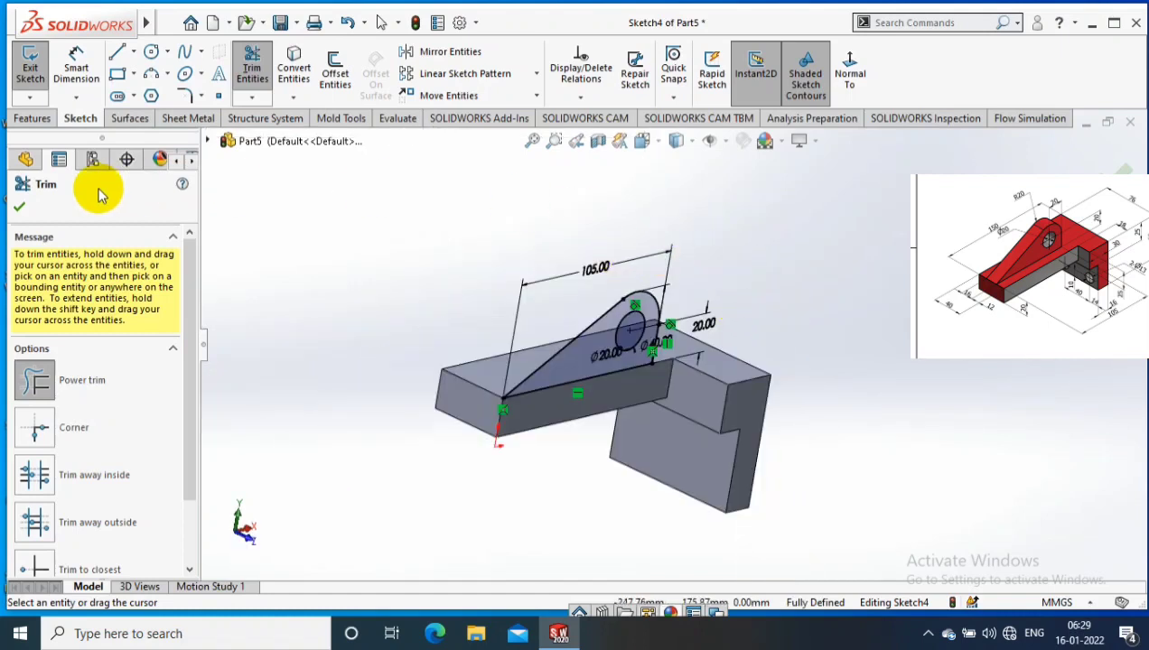
click(33, 119)
- Extrude the rib profile 16 mm in the reversed direction, starting from a 12 mm offset
click(36, 68)
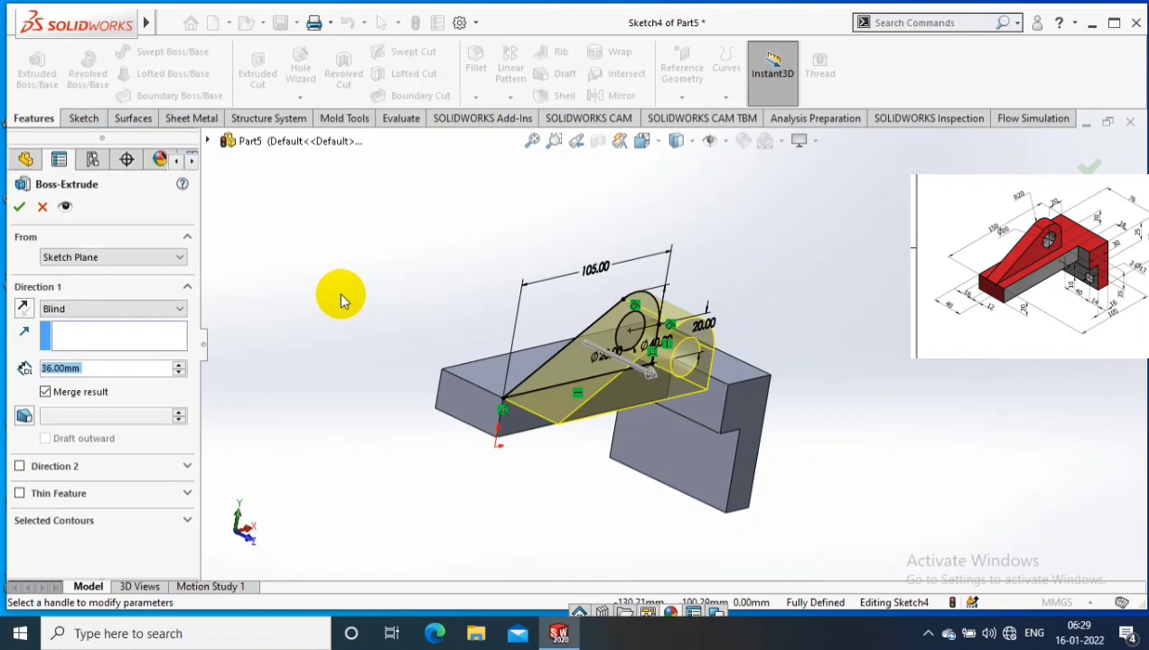
text(16)
click(22, 309)
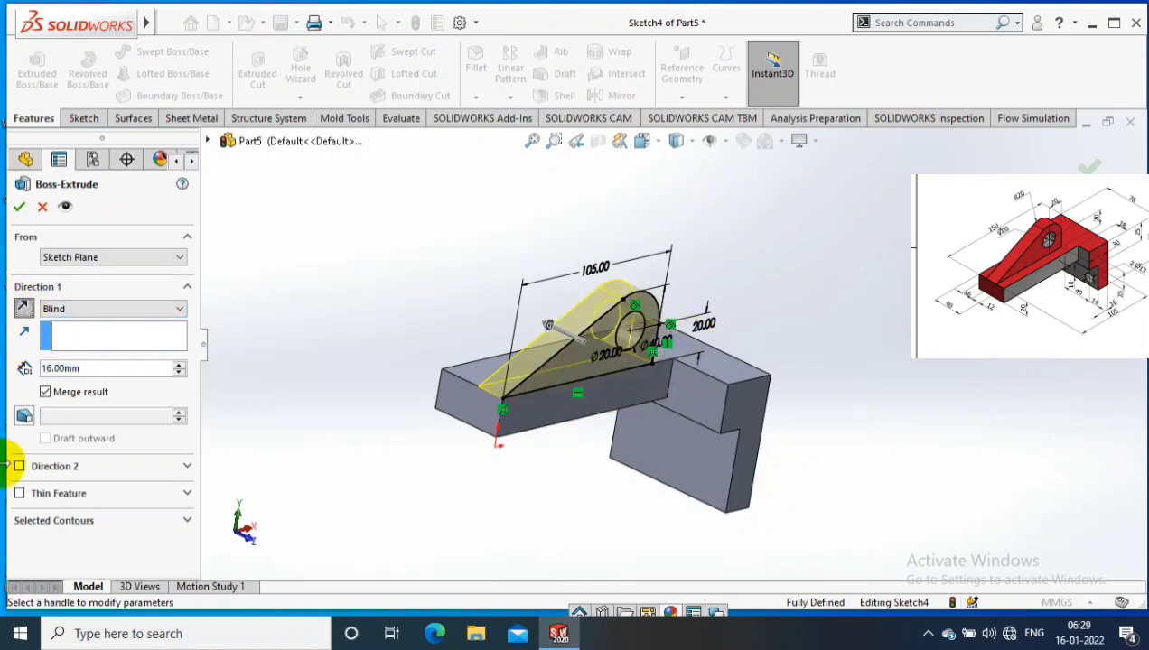
click(113, 258)
click(72, 303)
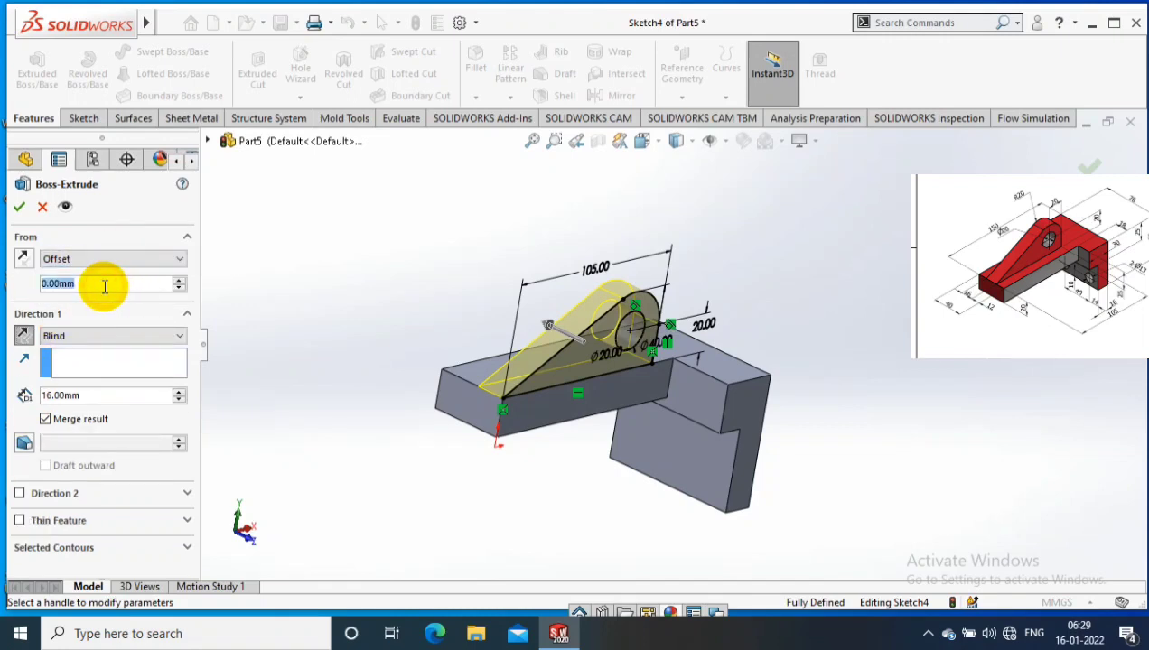
text(12)
key(Return)
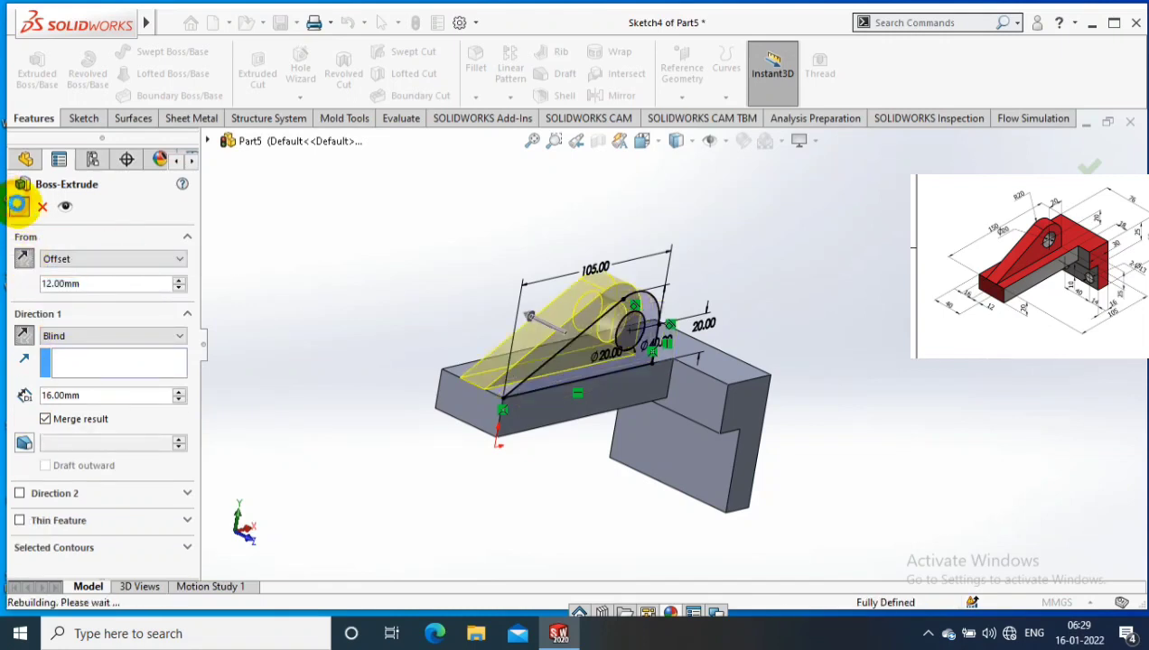
- Start a new sketch on the lower vertical plate's front face, viewed normal to it
right_click(664, 442)
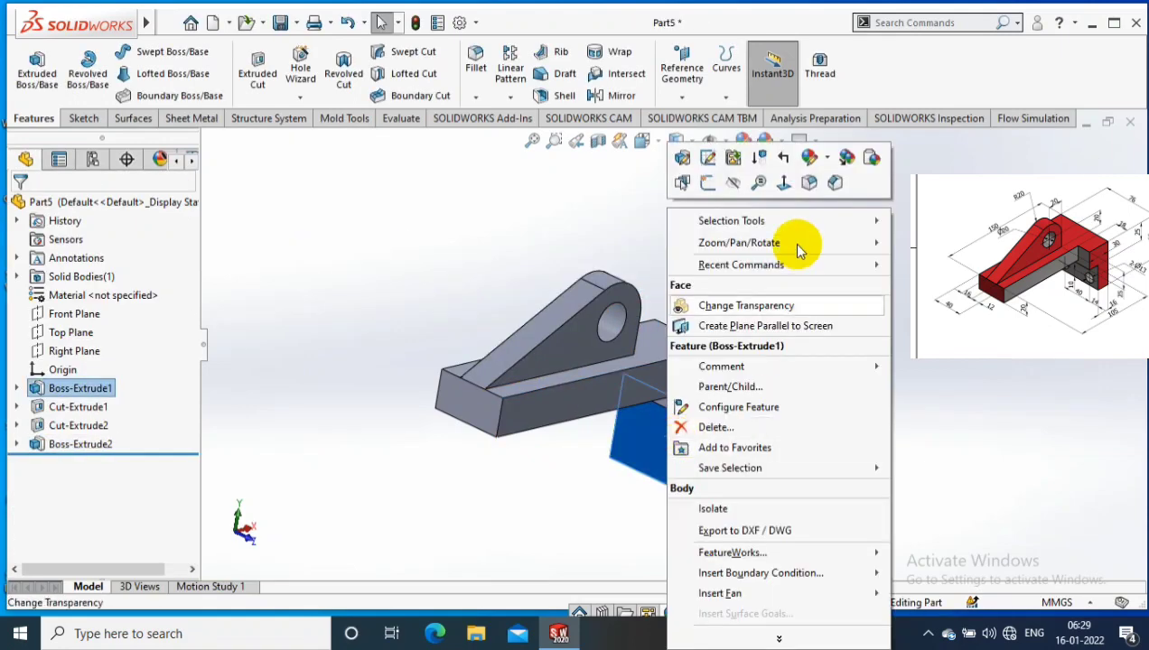
key(ctrl+8)
click(90, 118)
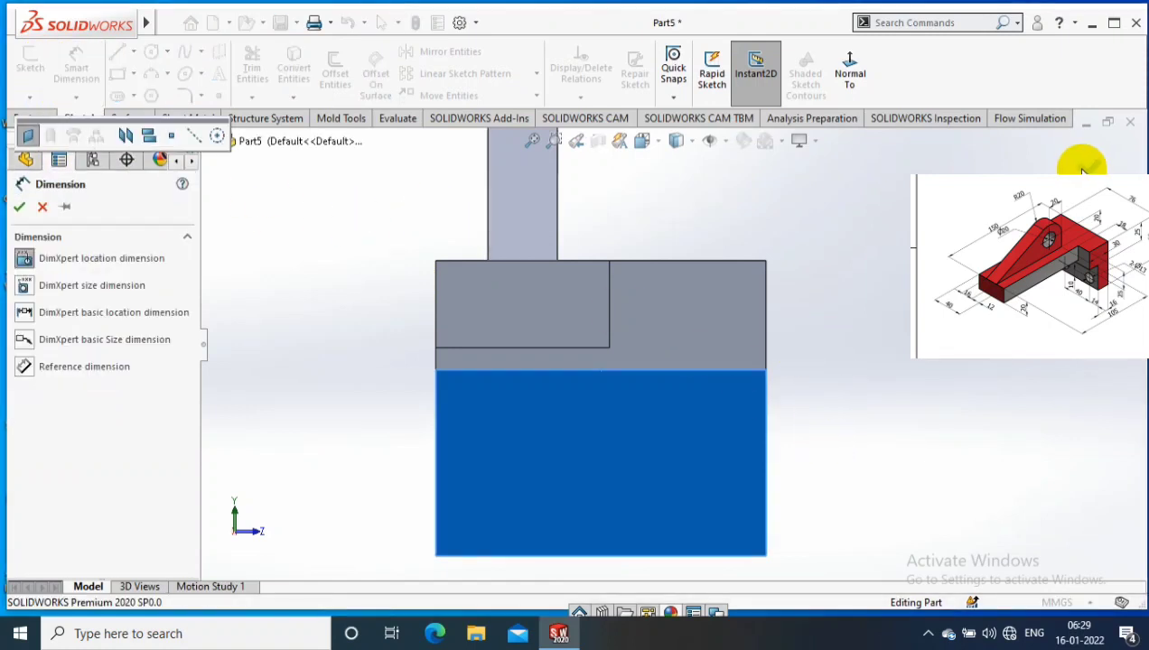
key(Escape)
click(615, 431)
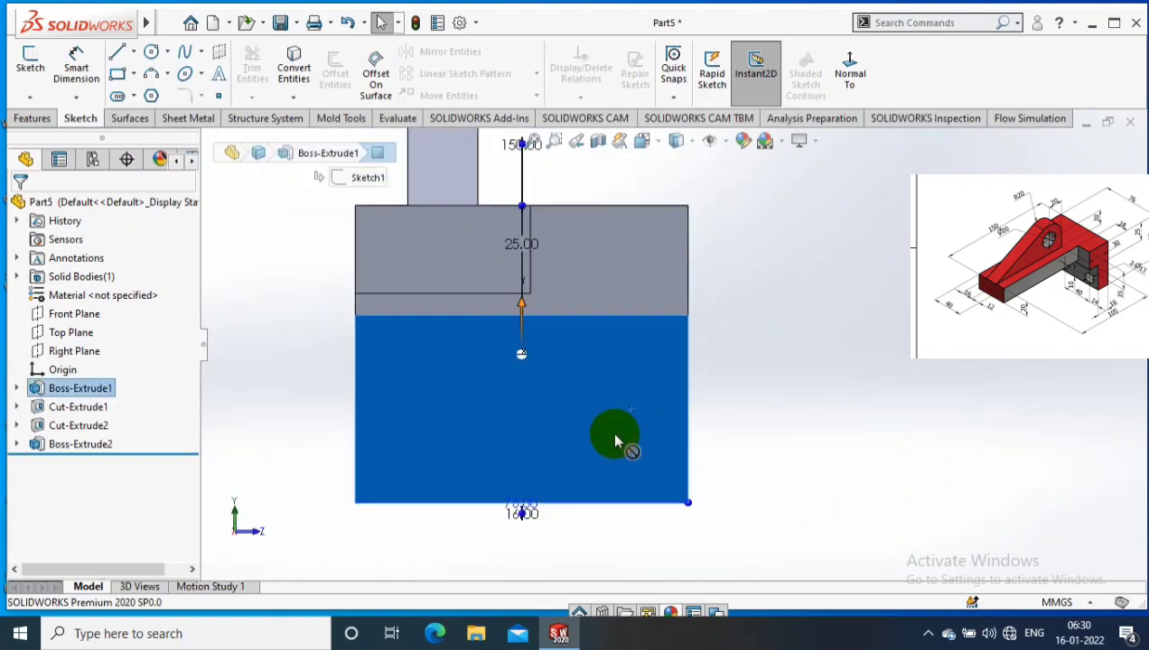
click(29, 68)
- Draw two circles side by side on the plate face
click(151, 51)
click(436, 409)
click(456, 428)
drag(585, 410, 606, 409)
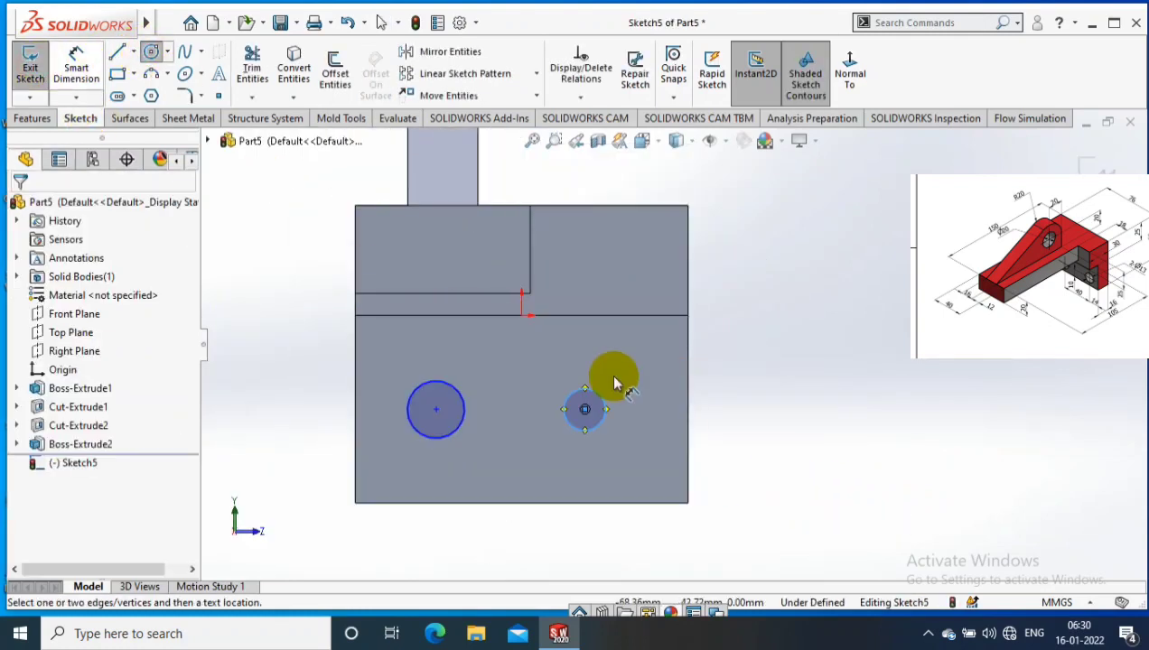
- Dimension both circle diameters to 13 mm and their centre spacing to 40 mm
click(607, 398)
click(615, 379)
key(Return)
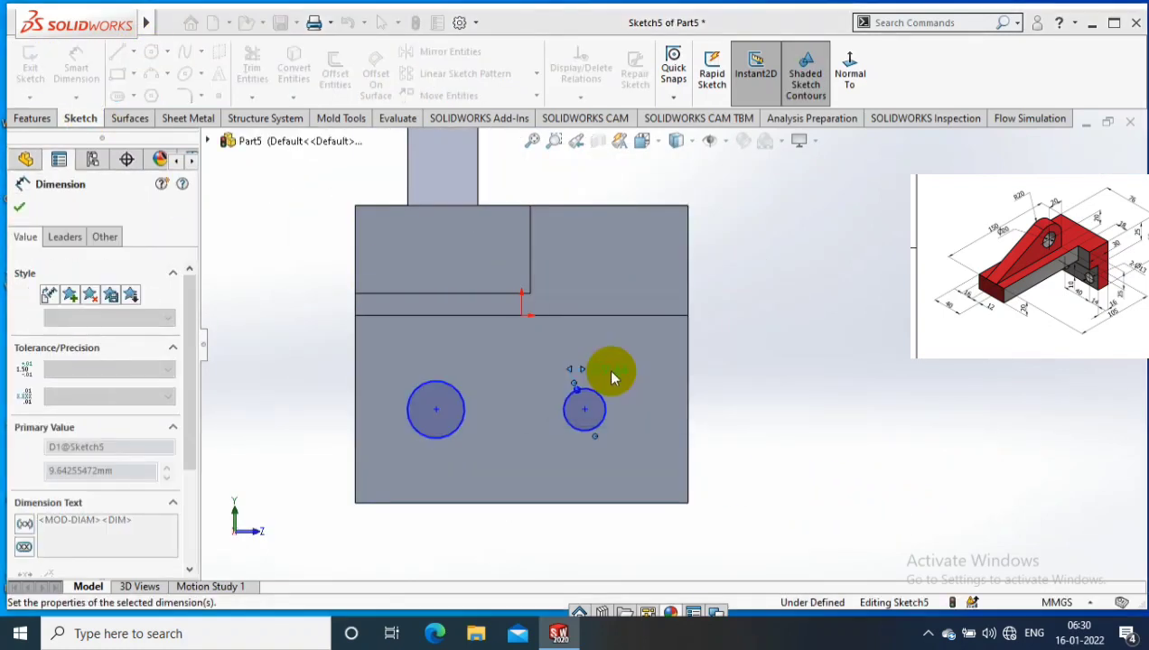
click(478, 454)
click(743, 417)
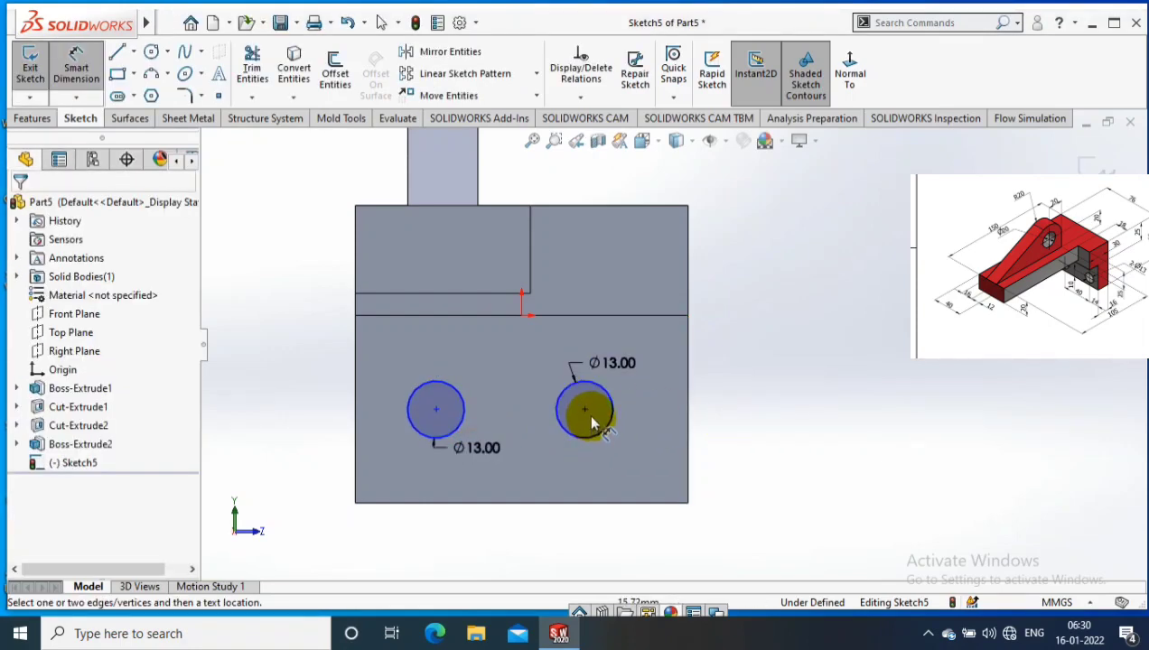
click(584, 414)
click(436, 411)
click(500, 379)
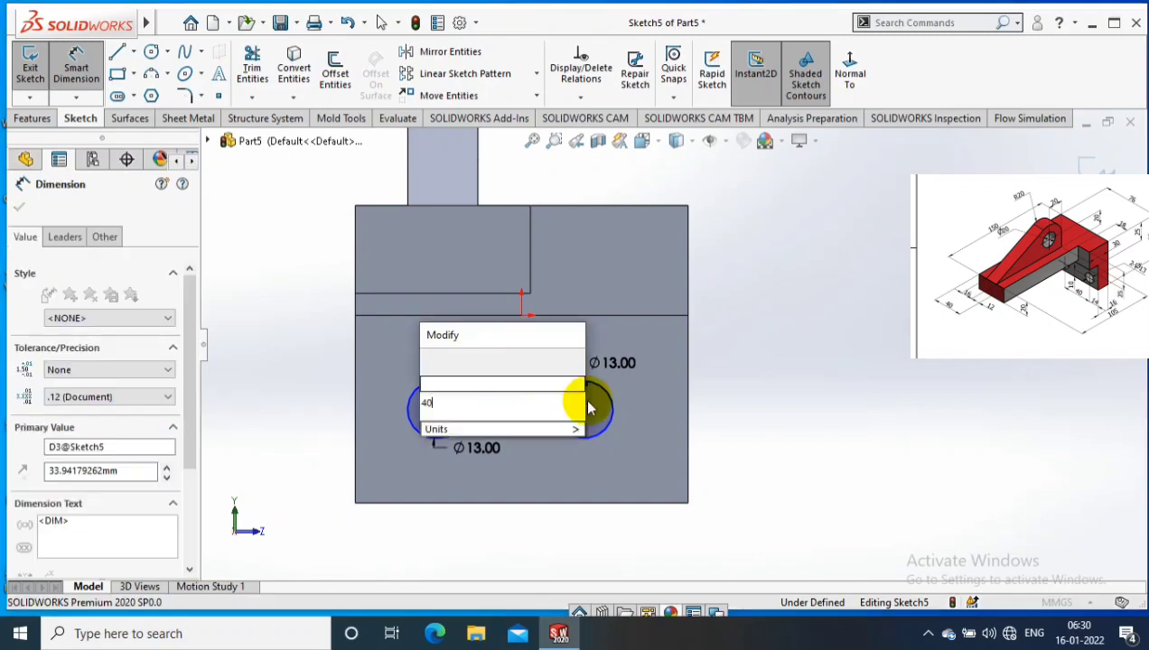
text(40)
key(Return)
- Dimension the right circle's height above the plate's bottom edge, undoing a stray 38.62 diagonal dimension
click(762, 408)
click(610, 408)
click(690, 503)
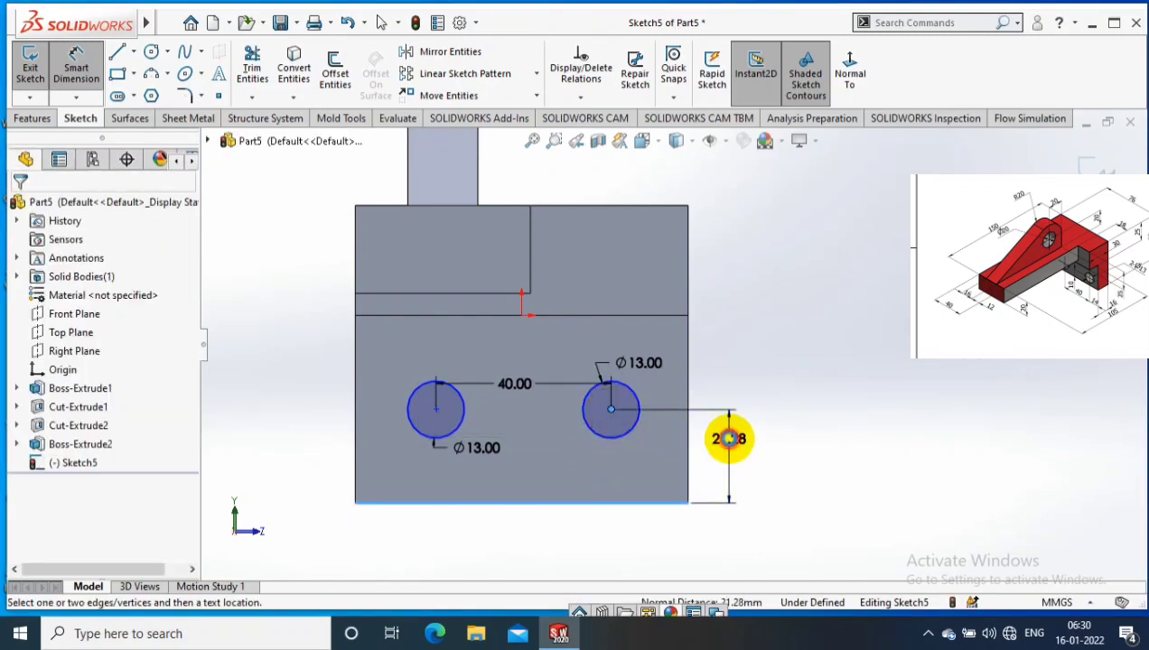
click(729, 495)
text(10)
key(Return)
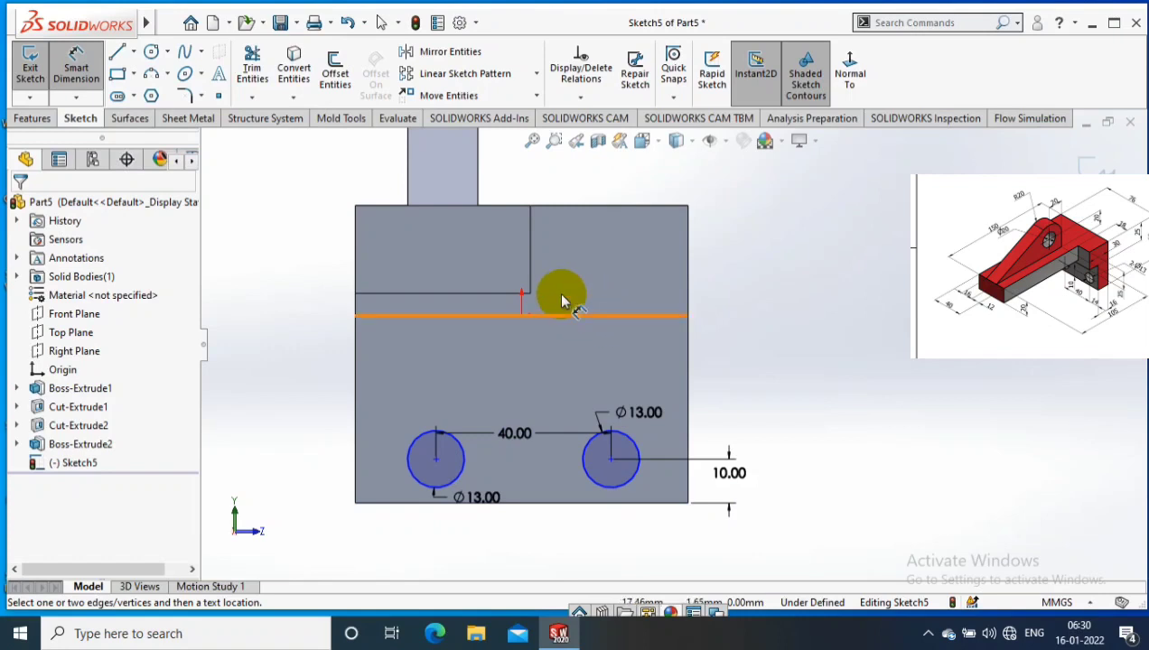
click(521, 313)
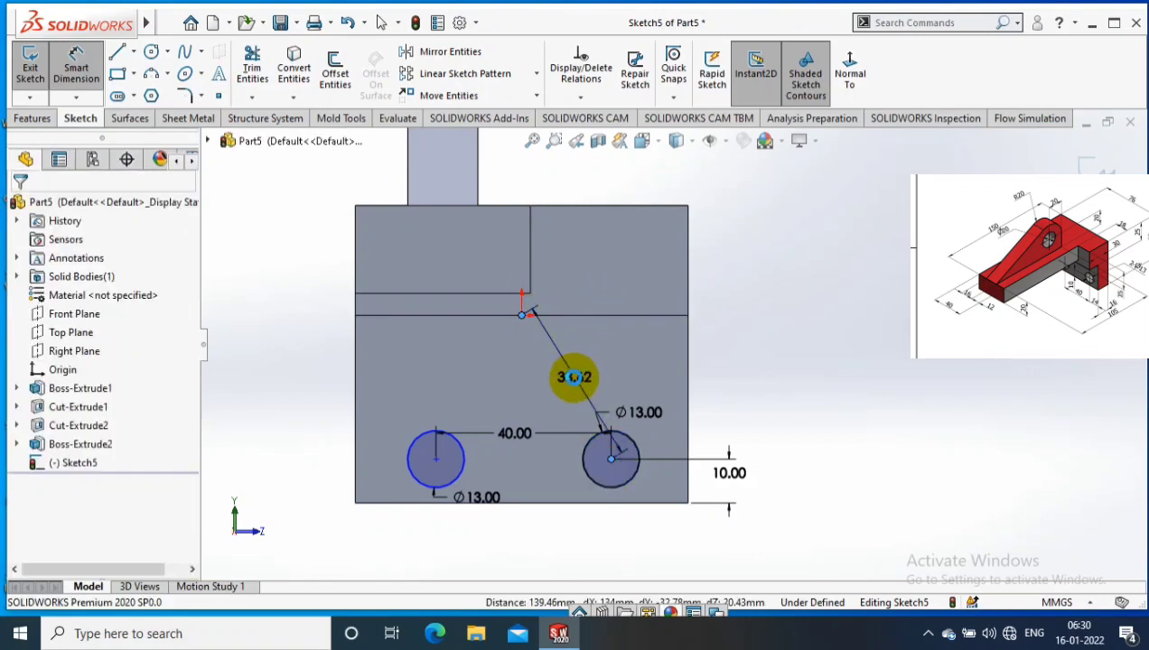
click(570, 381)
key(Return)
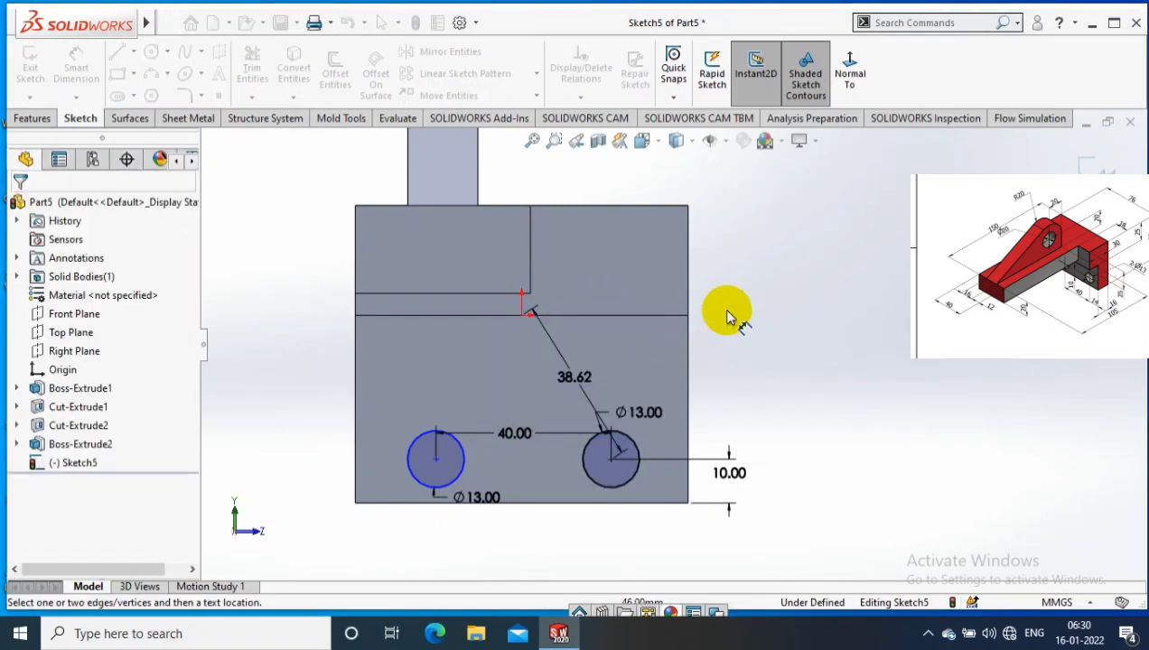
key(ctrl+z)
- Remove an extra driven 21.50 dimension added from the origin
click(77, 68)
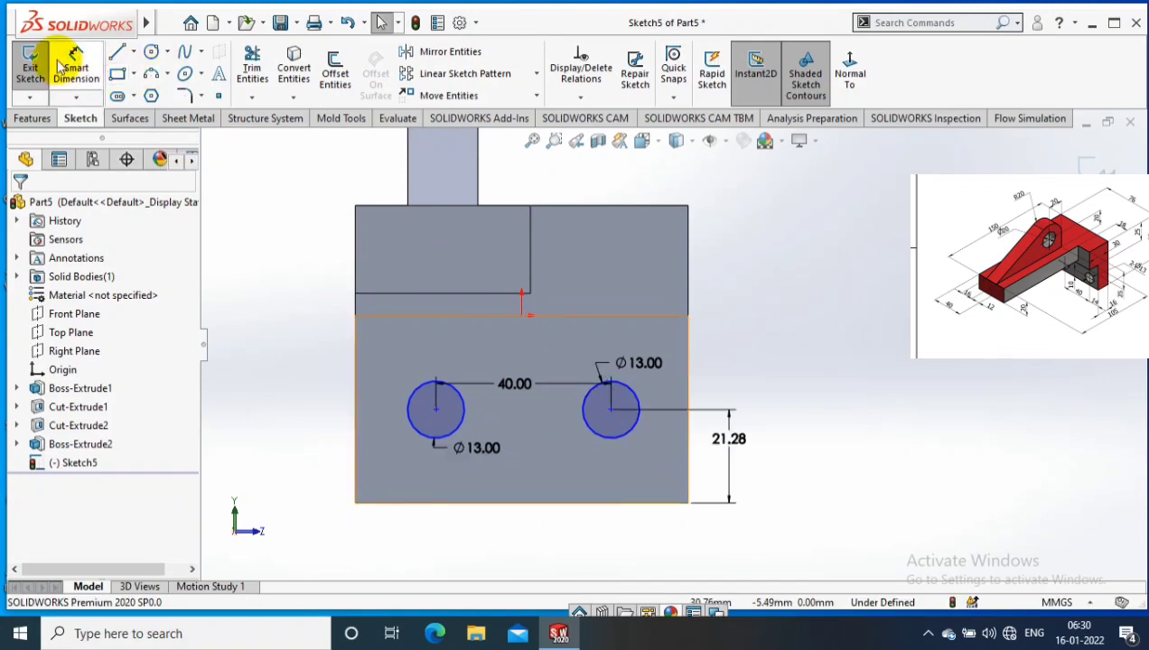
click(625, 411)
click(748, 370)
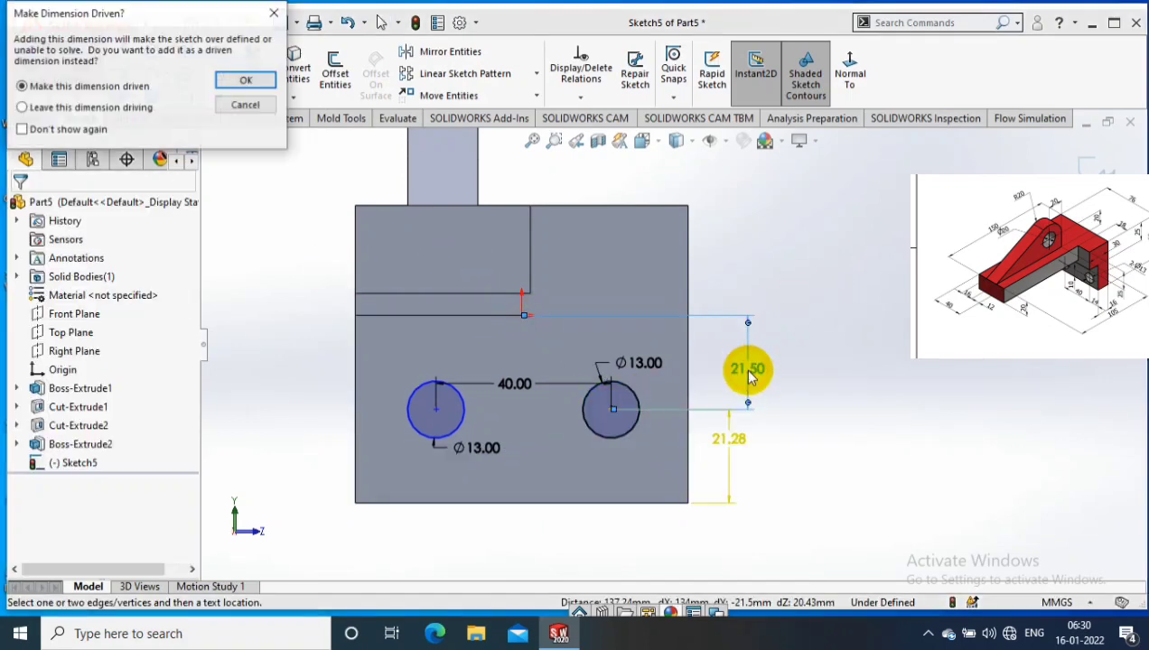
key(Return)
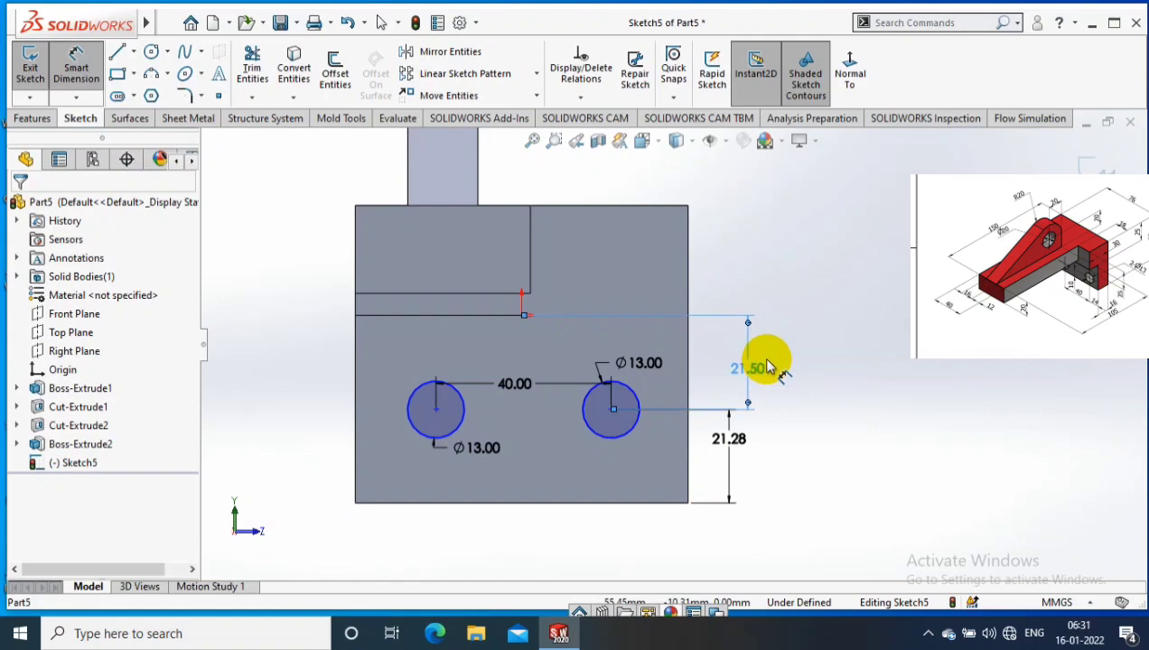
double_click(761, 358)
click(691, 318)
key(Delete)
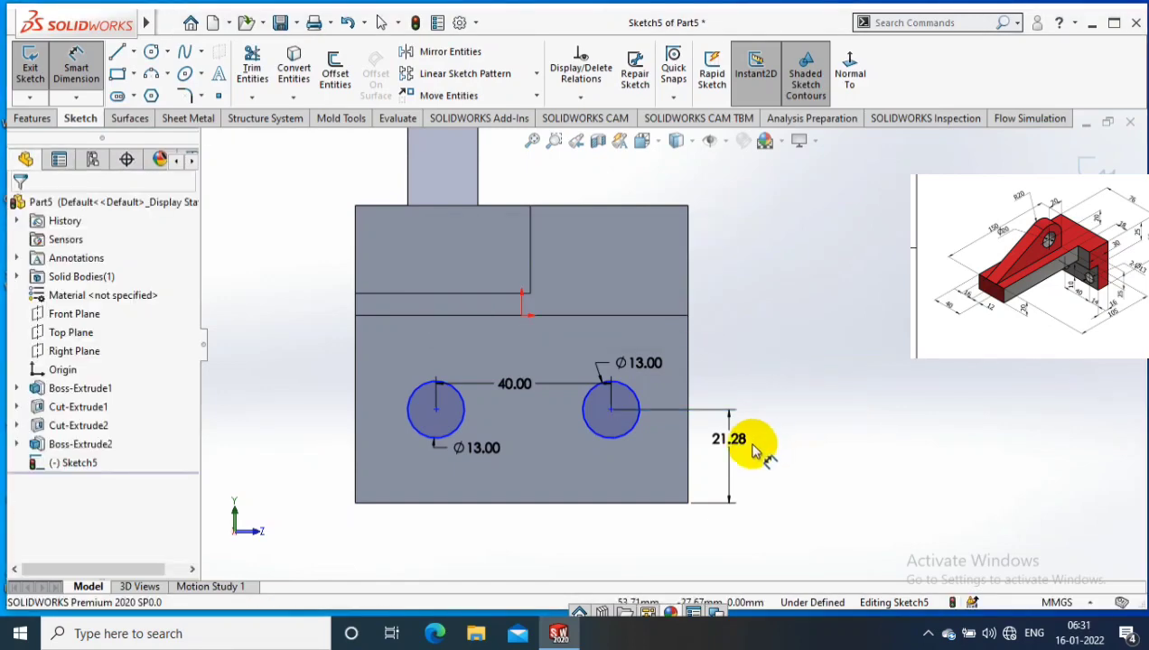
- Fix the circles 10 mm above the bottom edge and 20 mm from the origin, centres level
click(736, 440)
text(10)
key(Return)
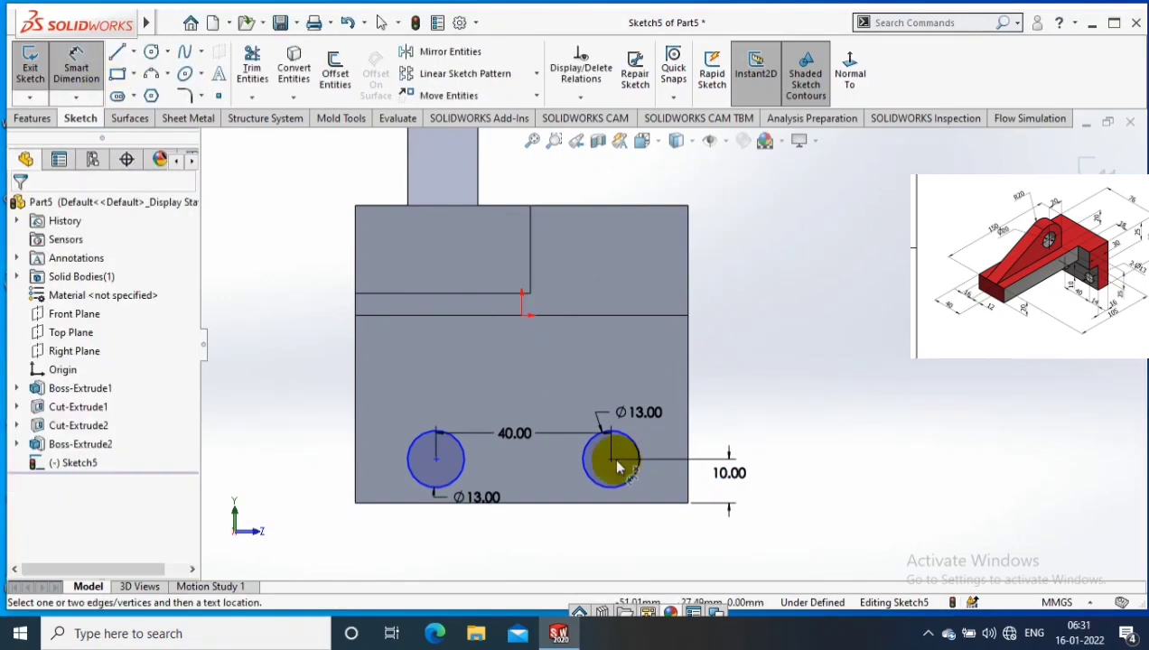
click(611, 459)
click(522, 314)
click(579, 258)
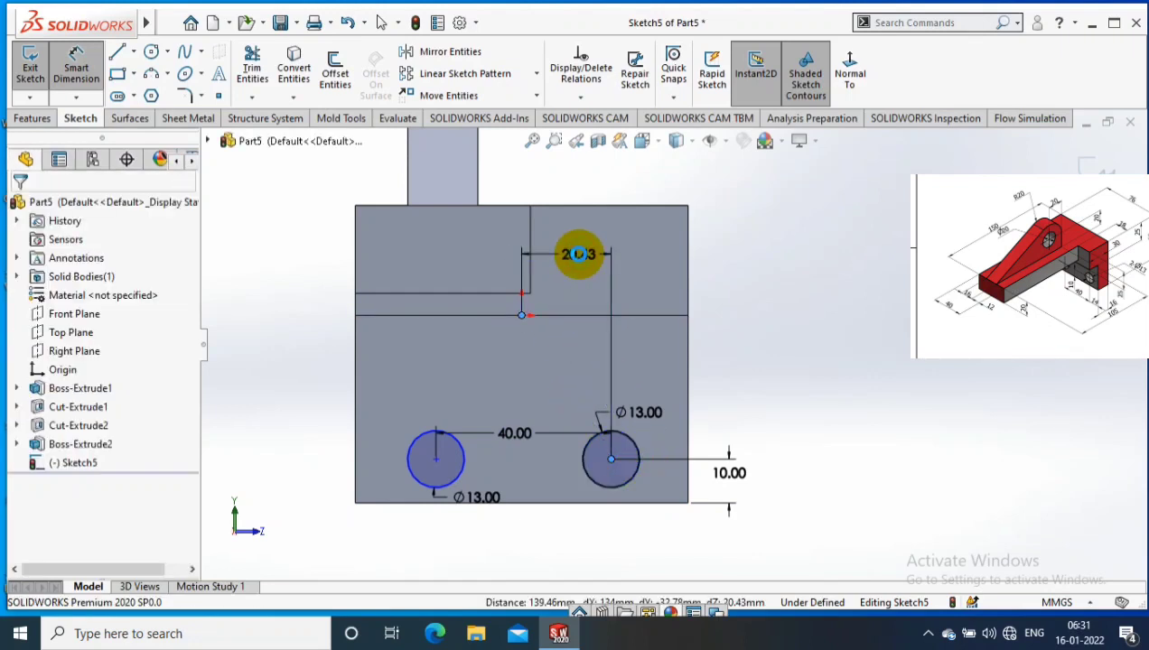
text(20)
key(Return)
key(Escape)
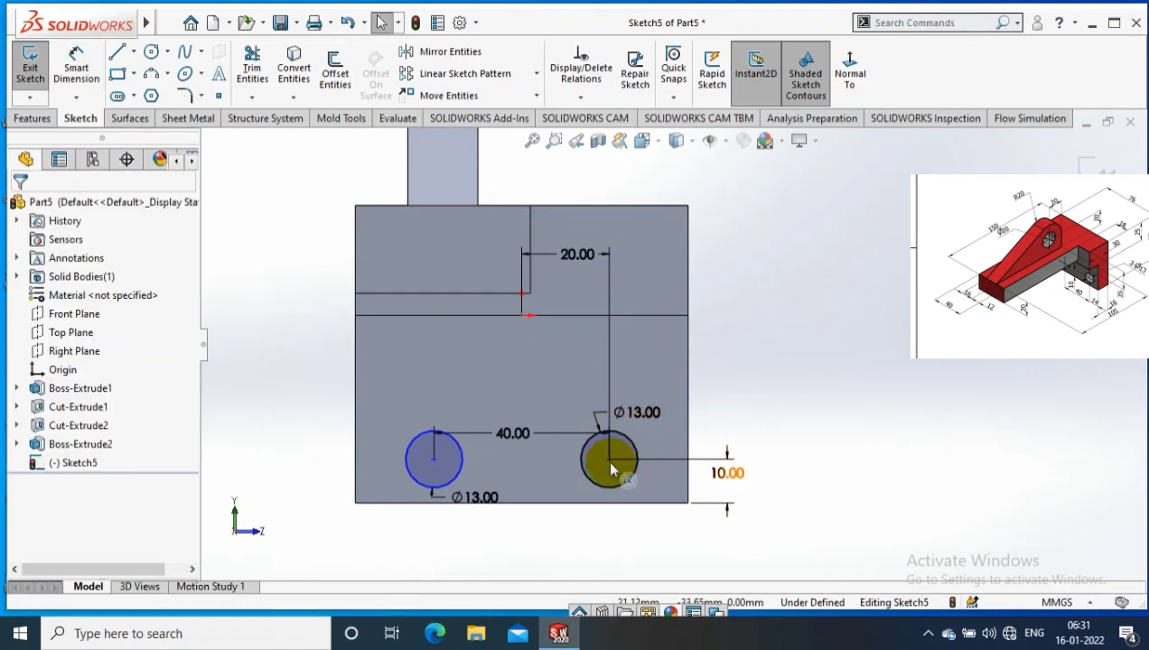
ctrl+click(434, 459)
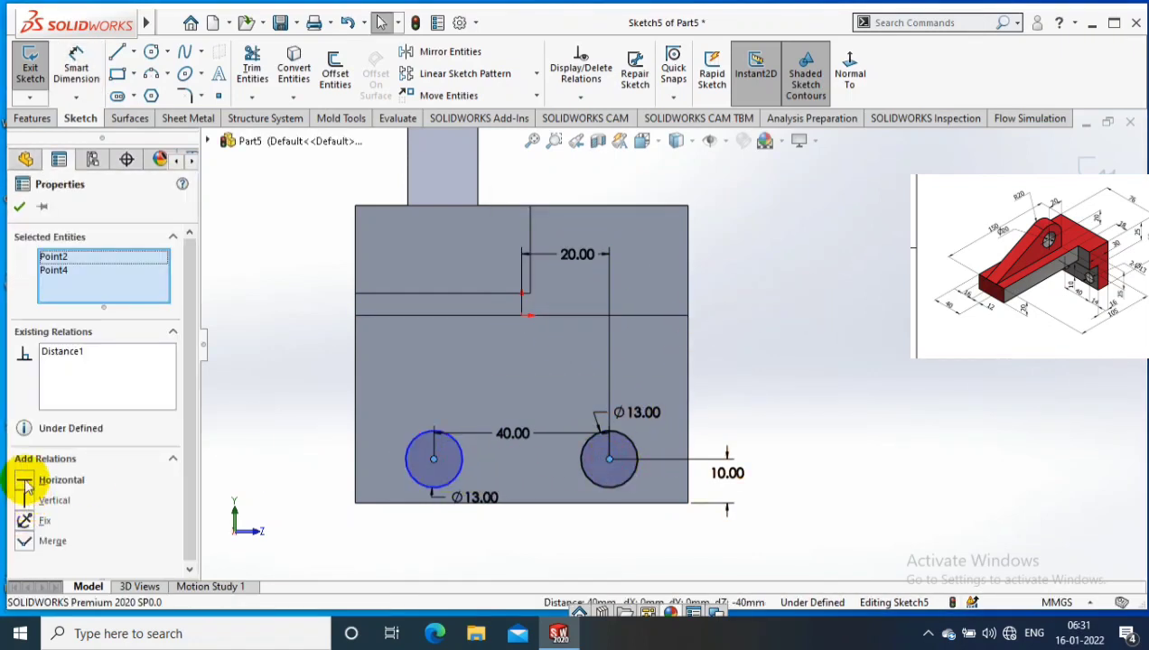
click(25, 486)
- Cut the two circles through all in both directions to make the plate holes
click(31, 118)
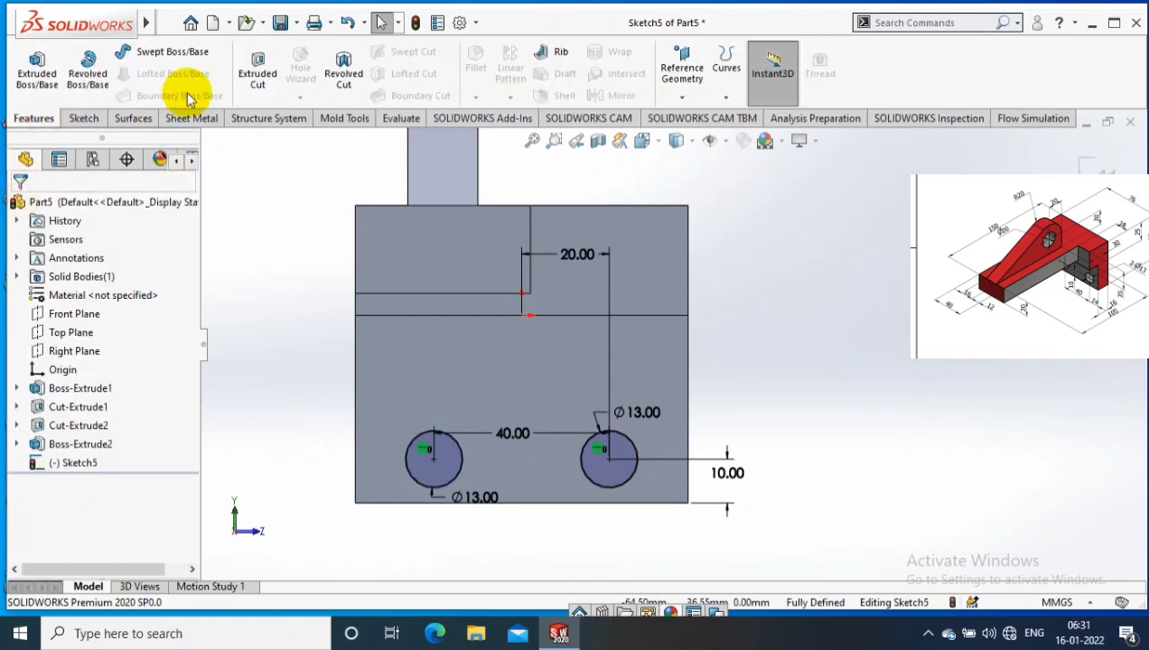
click(257, 72)
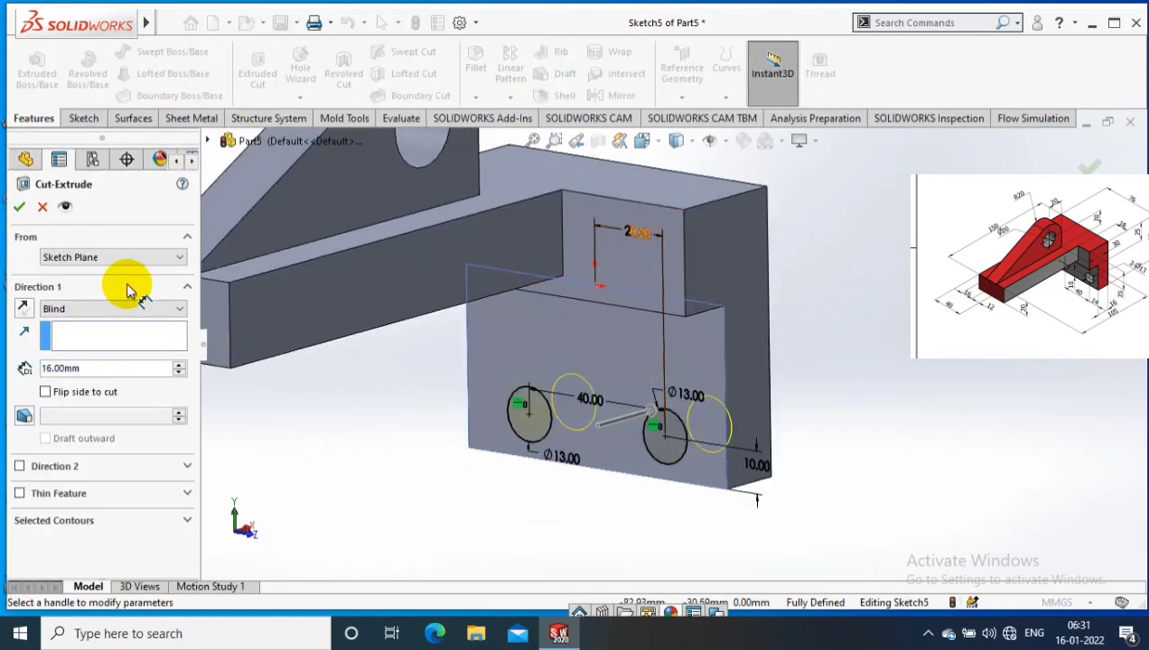
click(127, 309)
click(127, 346)
click(19, 206)
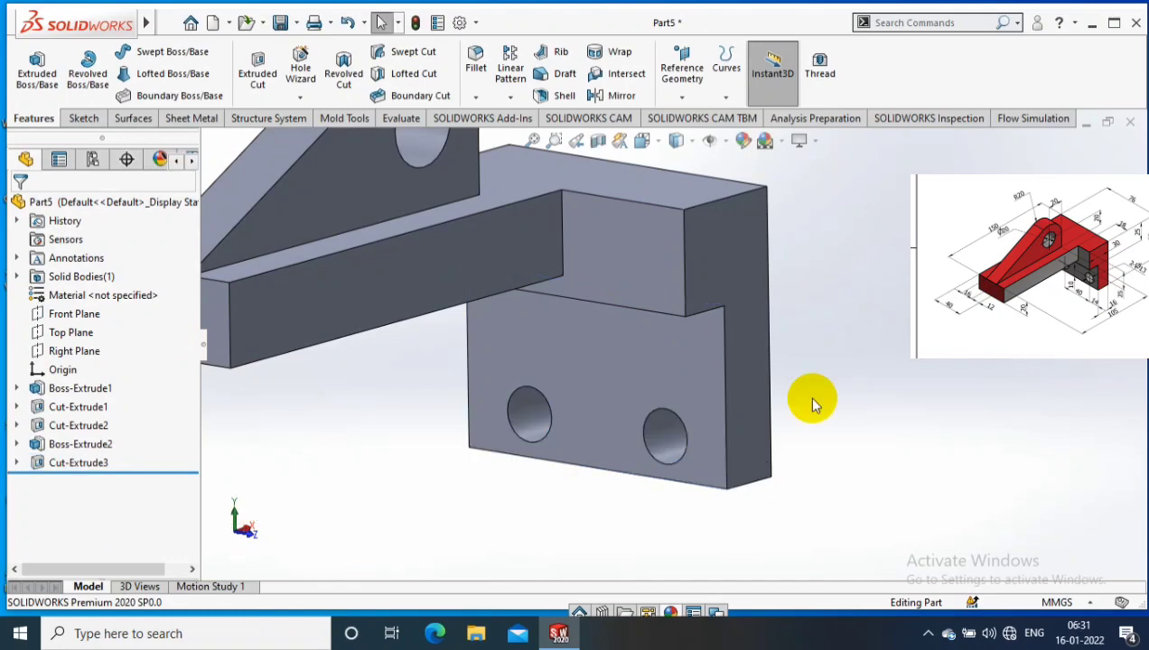
scroll(807, 395, up, 3)
mouse_move(805, 396)
middle_down()
mouse_move(662, 306)
mouse_move(588, 241)
middle_up()
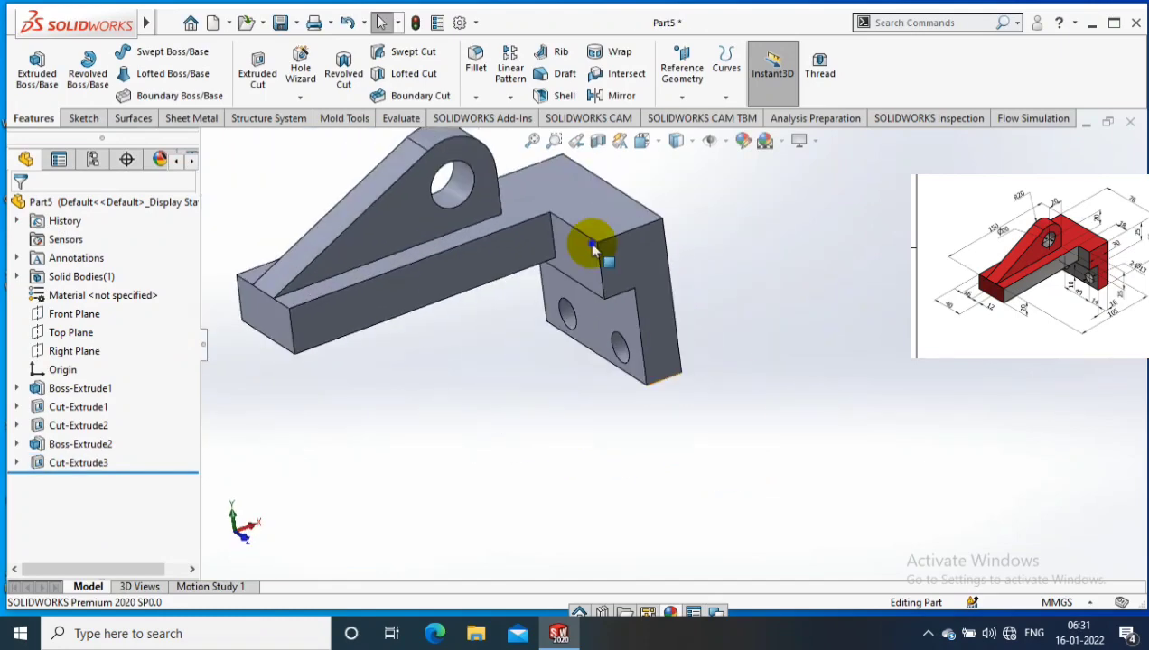
- Apply a red appearance to the whole part
scroll(592, 244, down, 2)
right_click(591, 244)
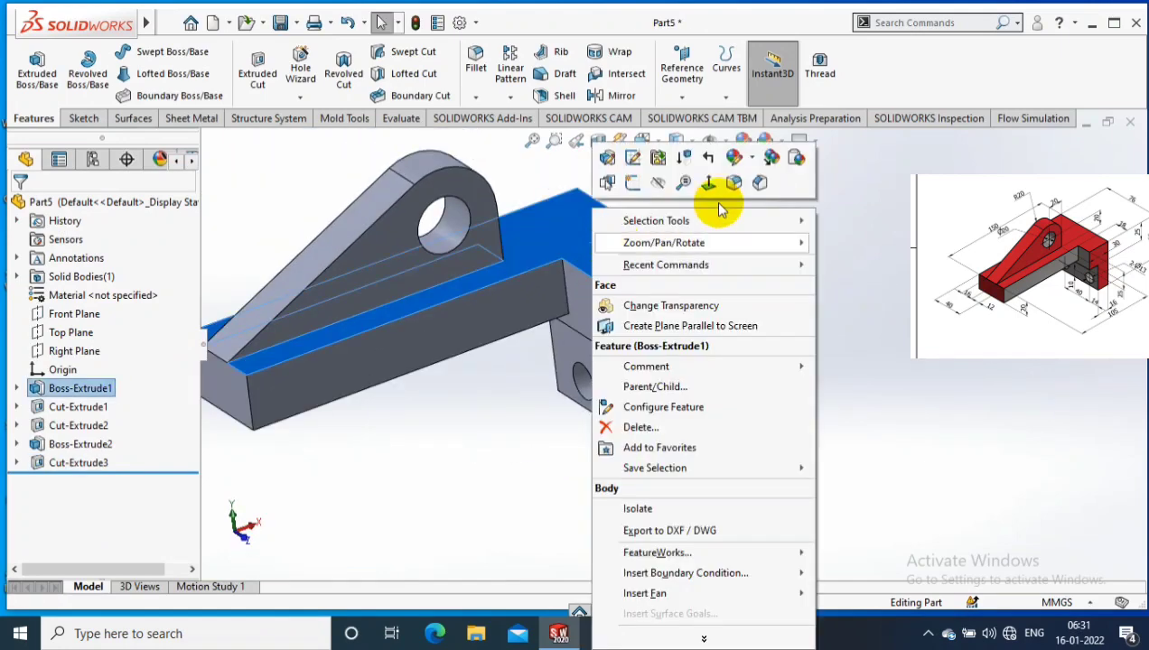
click(755, 164)
click(757, 234)
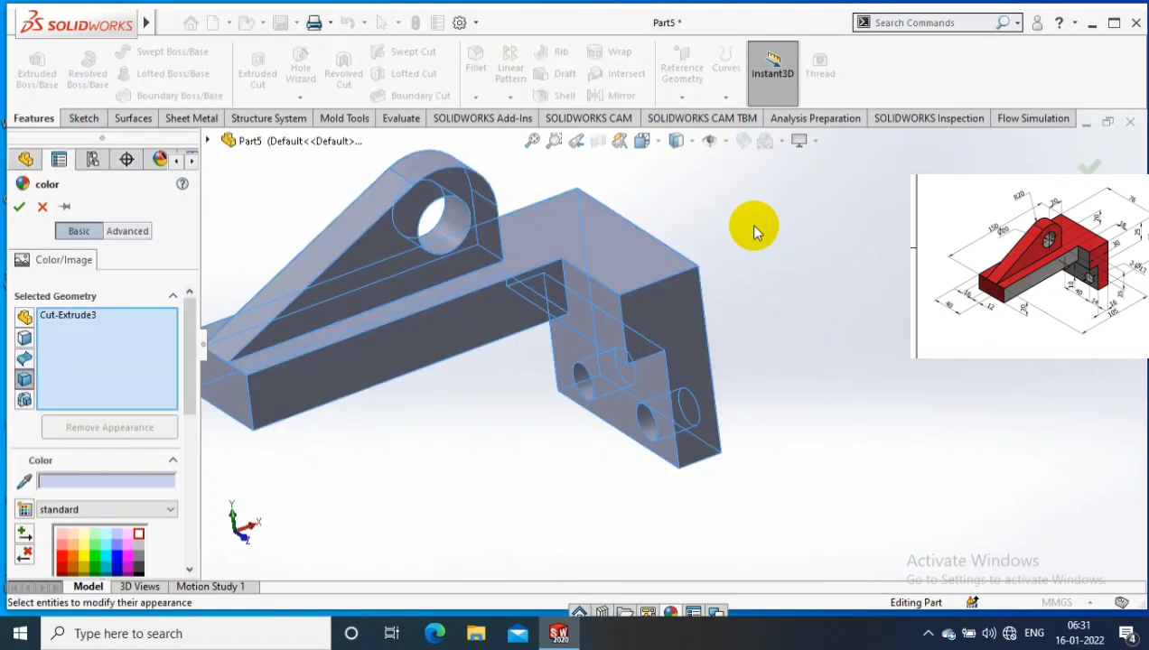
click(63, 560)
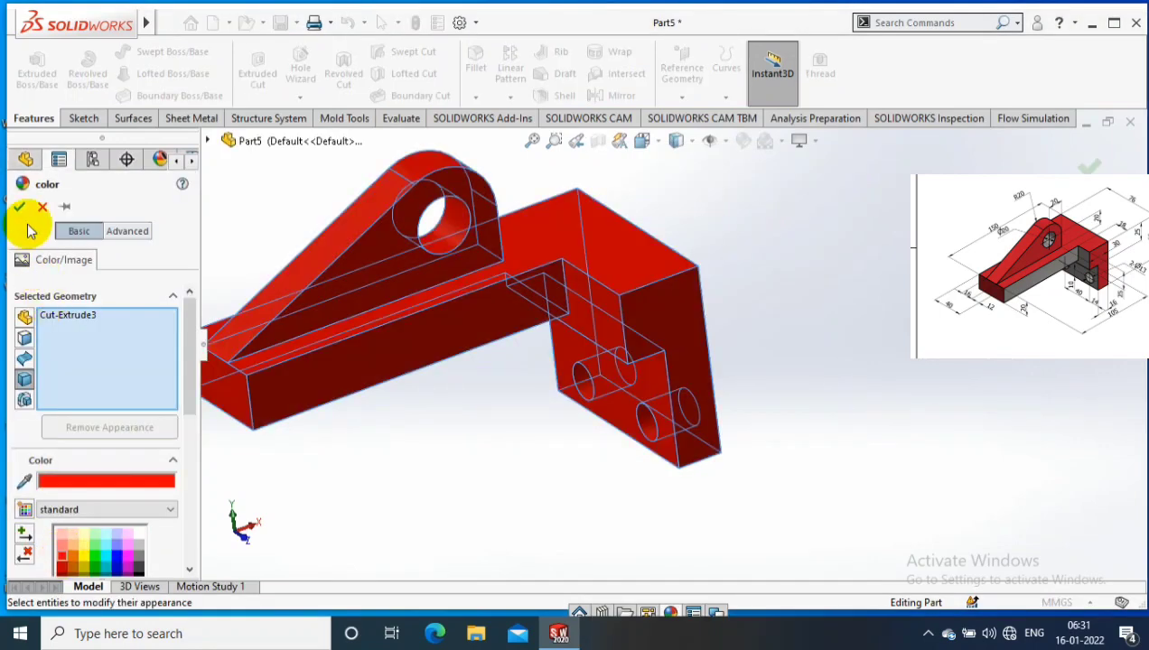